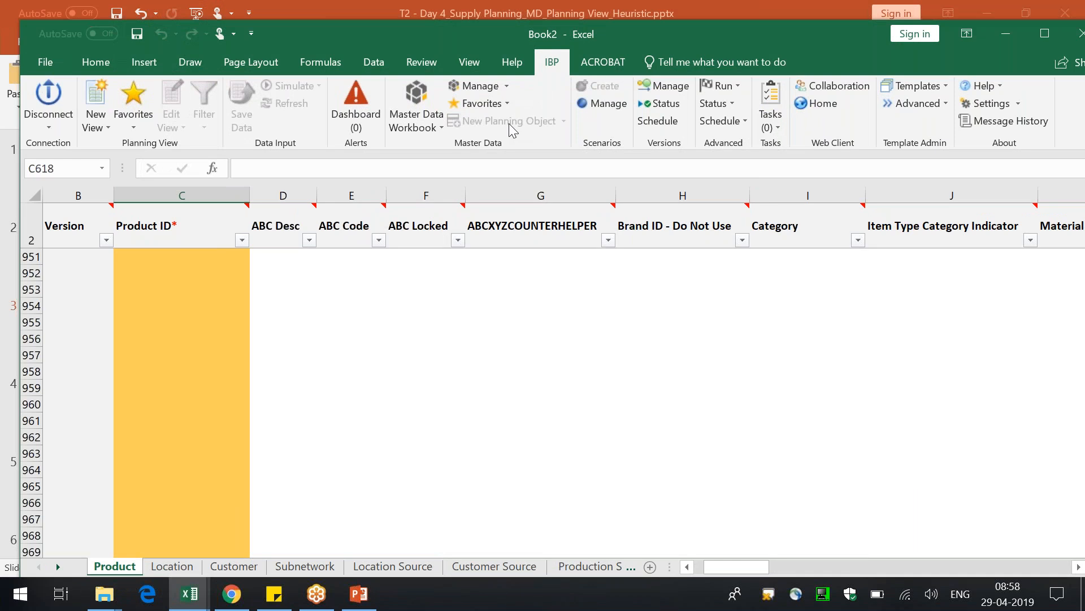
# Close the Book2 master data workbook and return to the Supply Planning Generic planning view
pyautogui.doubleClick(639, 38)
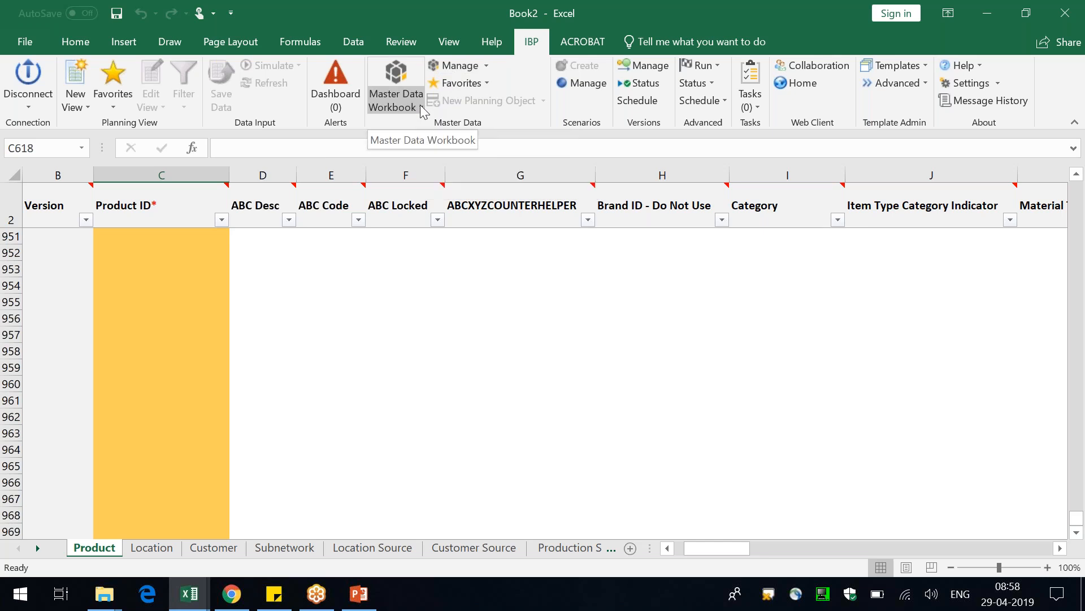
pyautogui.moveTo(572, 15); pyautogui.dragTo(506, 174)
pyautogui.click(1001, 173)
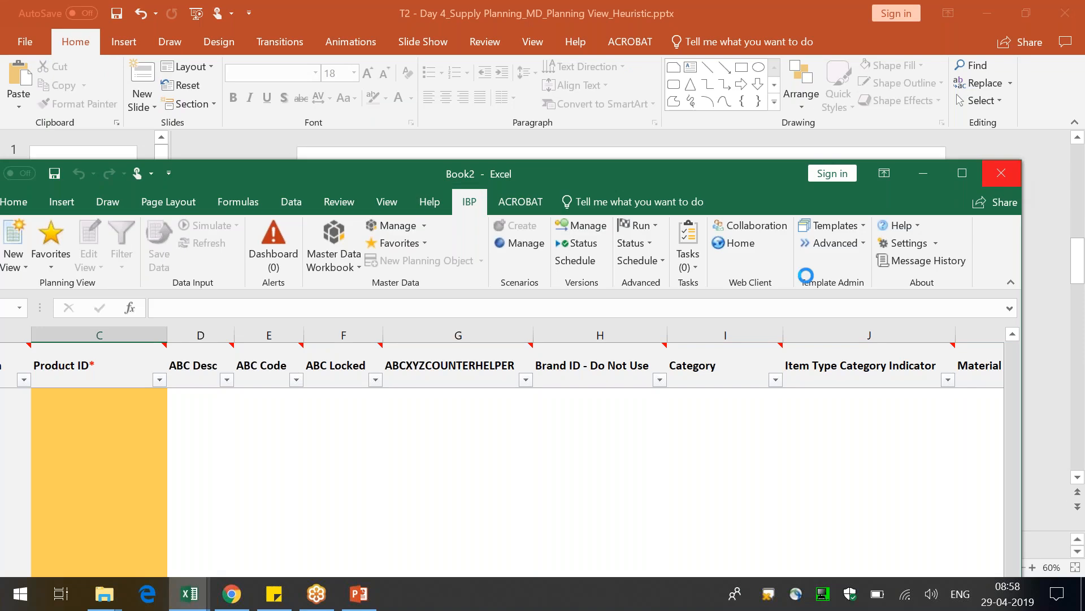
pyautogui.click(543, 315)
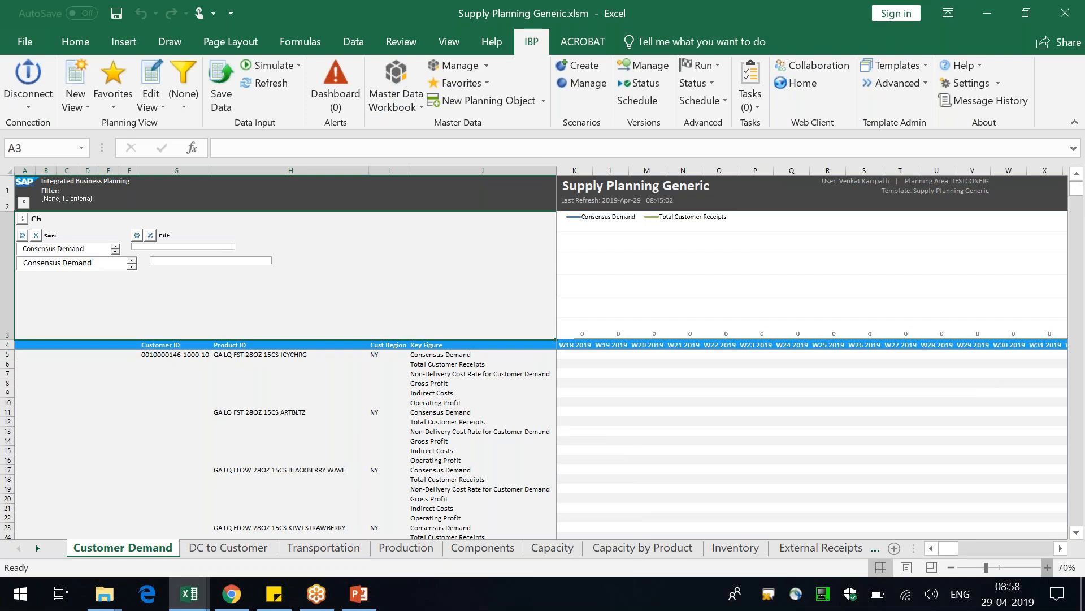
# Enlarge the Customer Demand sheet to 80% and examine the planning area and template named in its header
pyautogui.click(1047, 567)
pyautogui.click(1047, 567)
pyautogui.hscroll(3, 841, 274)
pyautogui.click(810, 187)
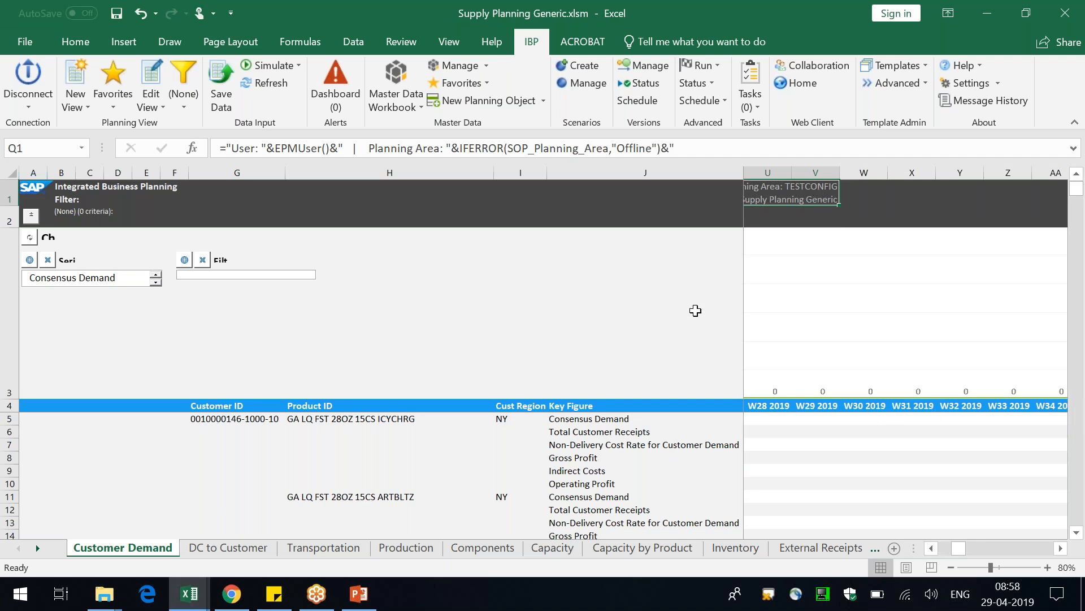
pyautogui.click(937, 544)
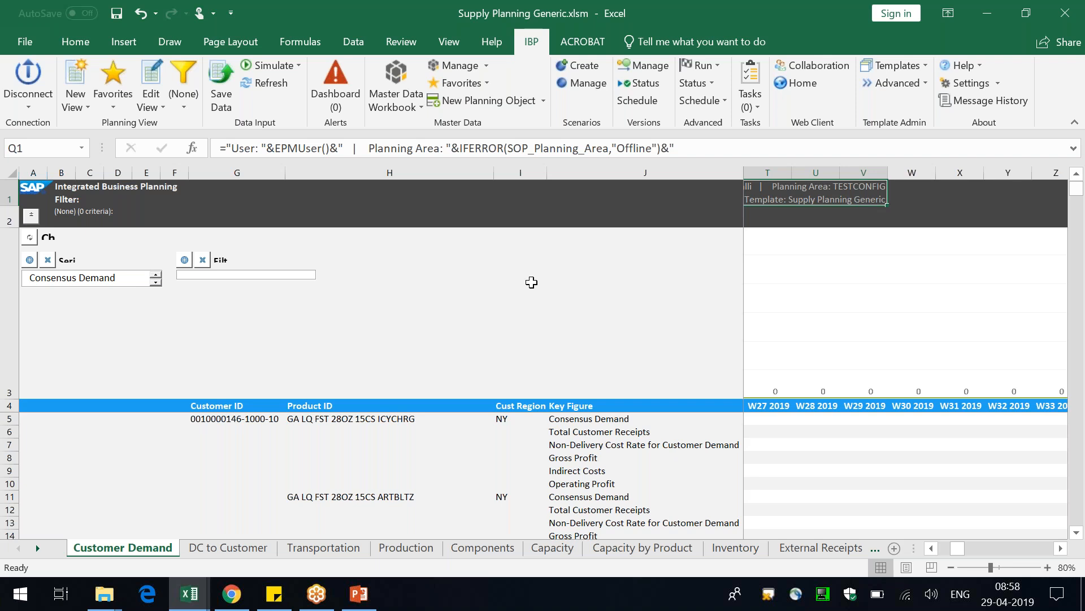
pyautogui.hotkey('ctrl', 'Home')
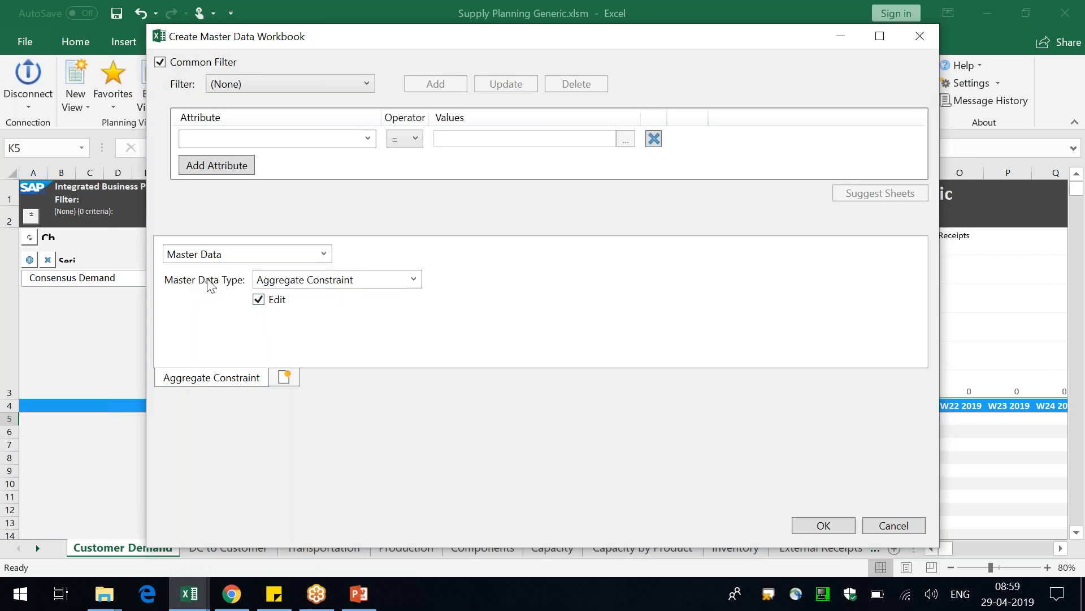
# Set up the new master data workbook with editable Product and Location sheets
pyautogui.click(307, 279)
pyautogui.write('Pri')
pyautogui.press('BackSpace')
pyautogui.write('o')
pyautogui.click(229, 378)
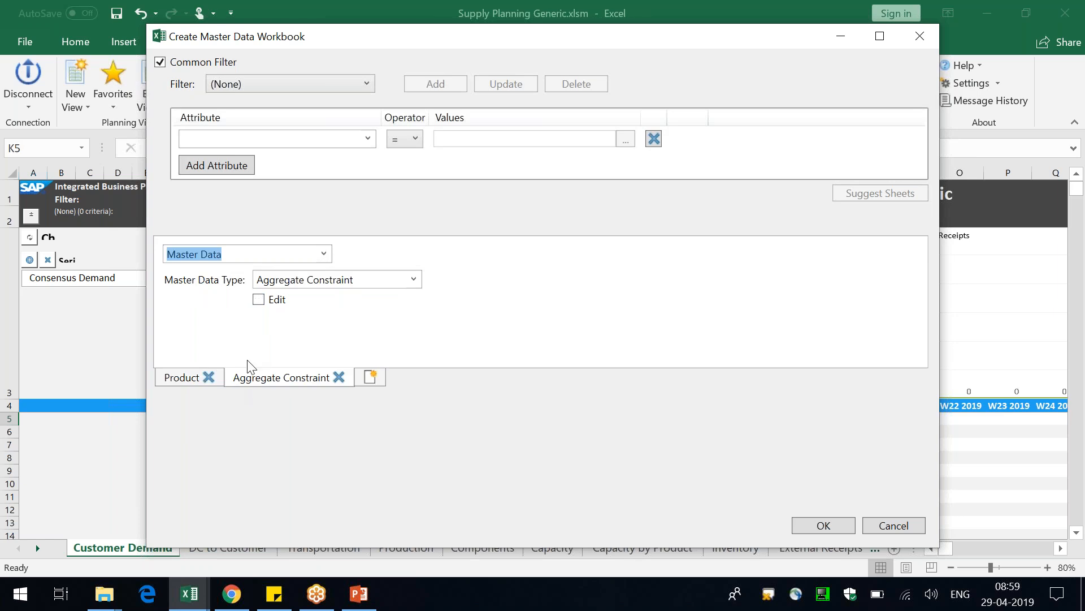
pyautogui.click(349, 285)
pyautogui.write('Location')
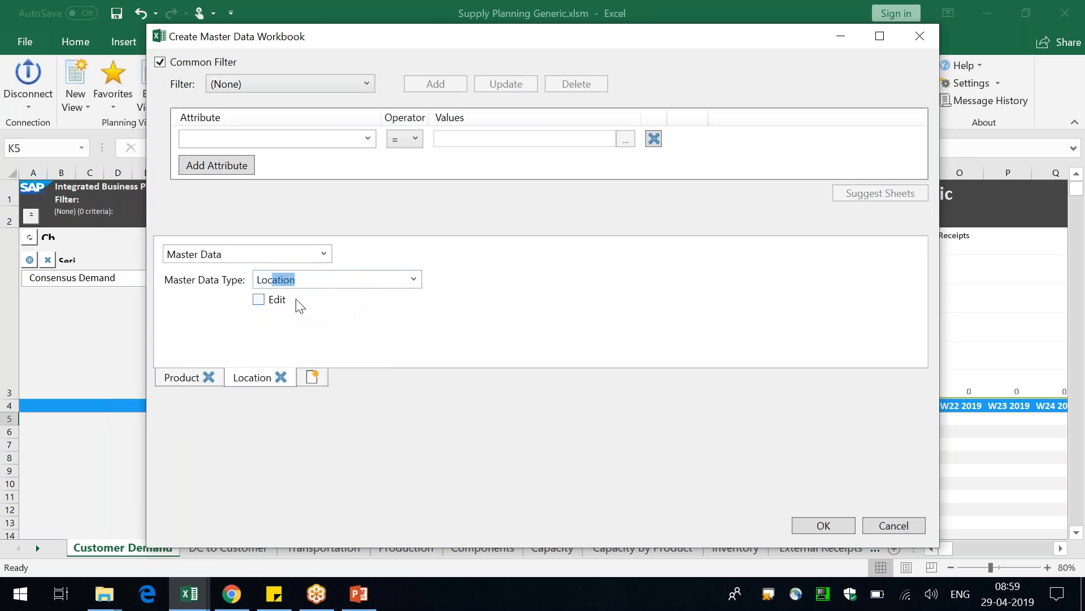
pyautogui.click(258, 299)
# Add editable Customer and Location Product sheets to the master data workbook definition
pyautogui.click(313, 378)
pyautogui.click(334, 281)
pyautogui.write('Customer')
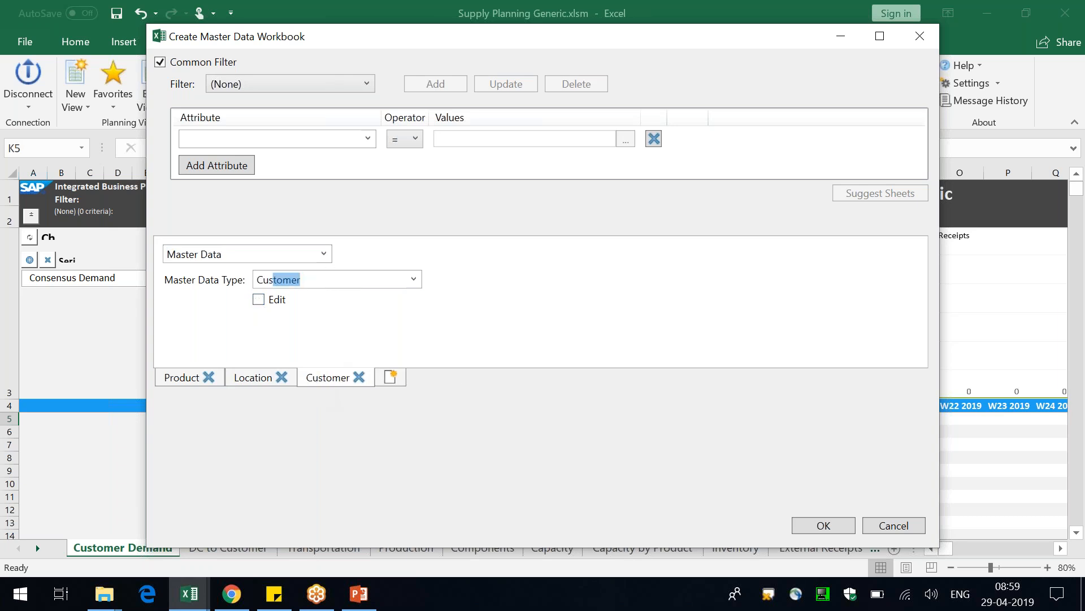
pyautogui.click(288, 300)
pyautogui.click(390, 377)
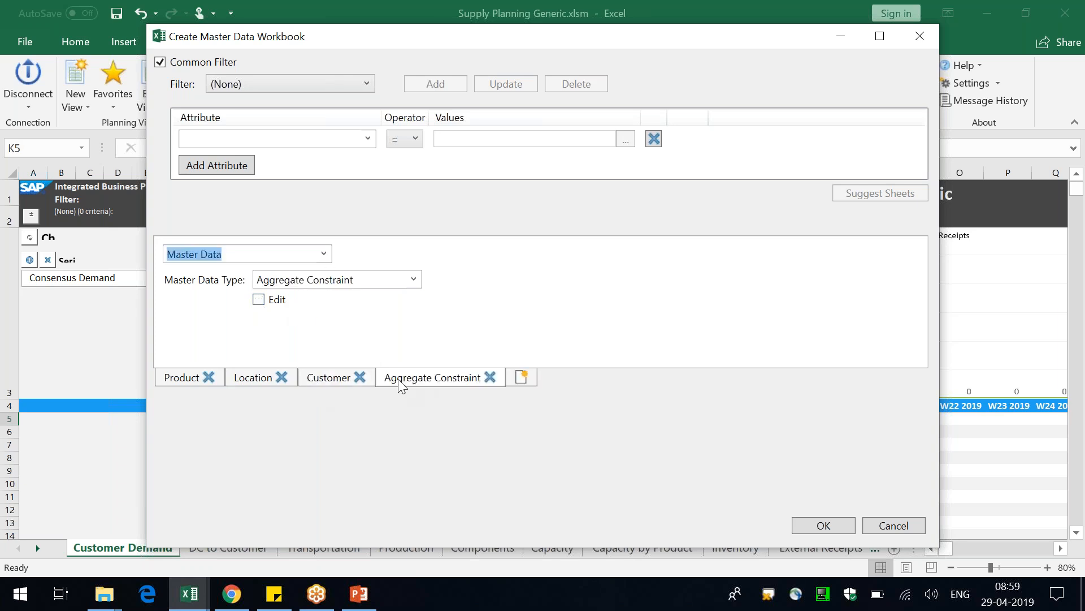
pyautogui.click(381, 281)
pyautogui.write('Location Product')
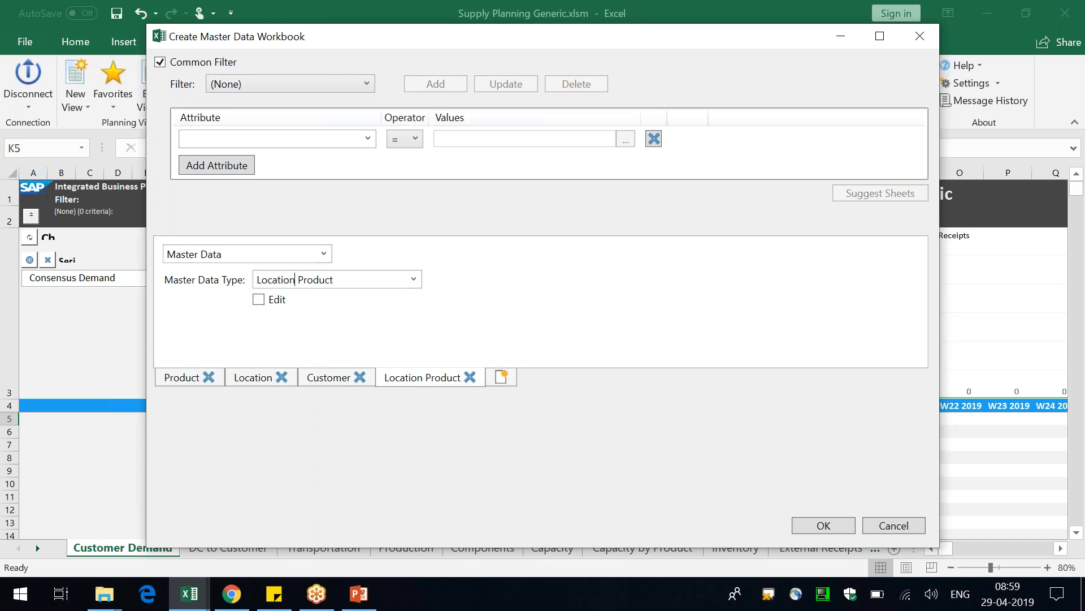
pyautogui.click(277, 300)
# Add editable Customer Product and Location Source sheets to the master data workbook definition
pyautogui.click(501, 377)
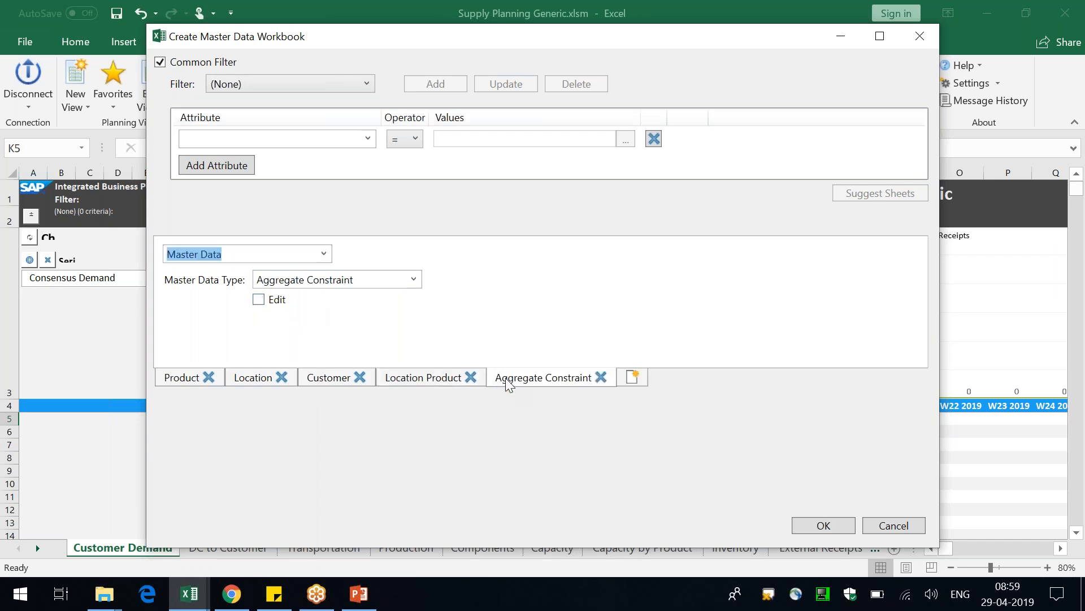
pyautogui.click(370, 279)
pyautogui.write('Customer')
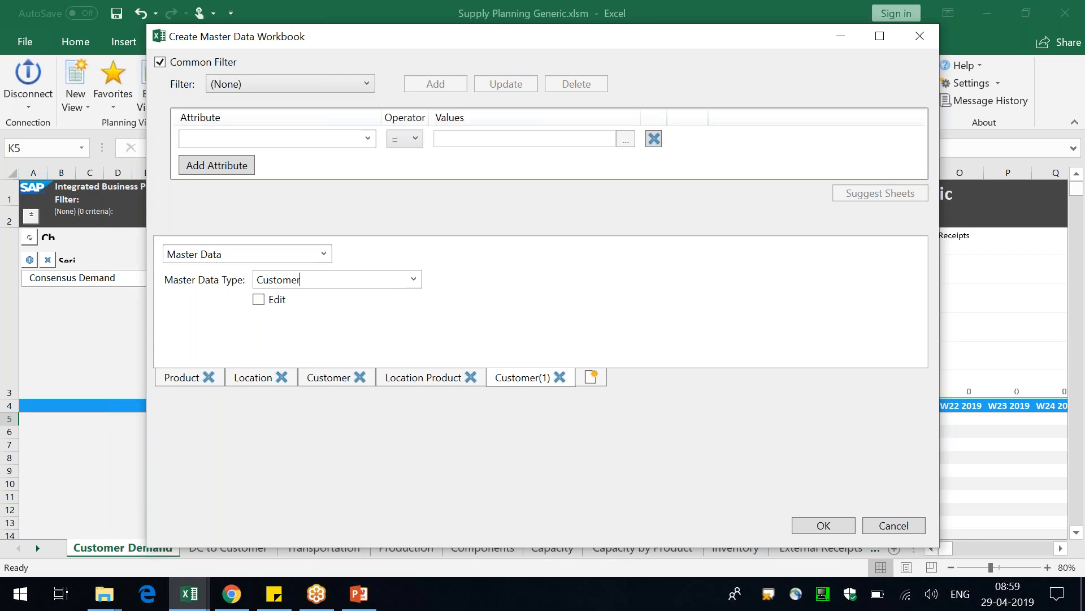
pyautogui.click(283, 303)
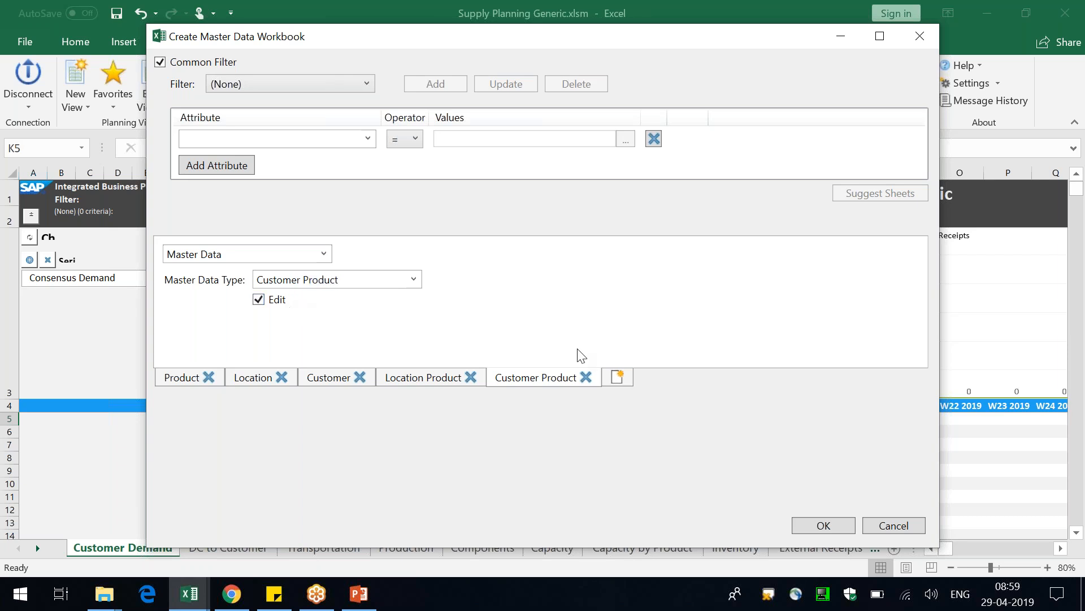
pyautogui.click(617, 377)
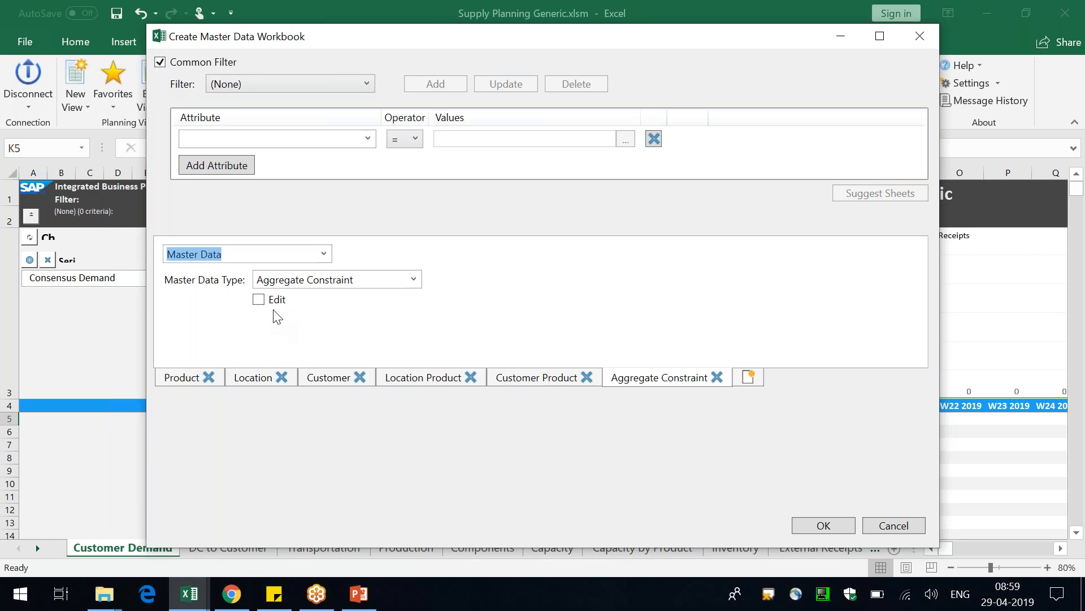
pyautogui.click(358, 281)
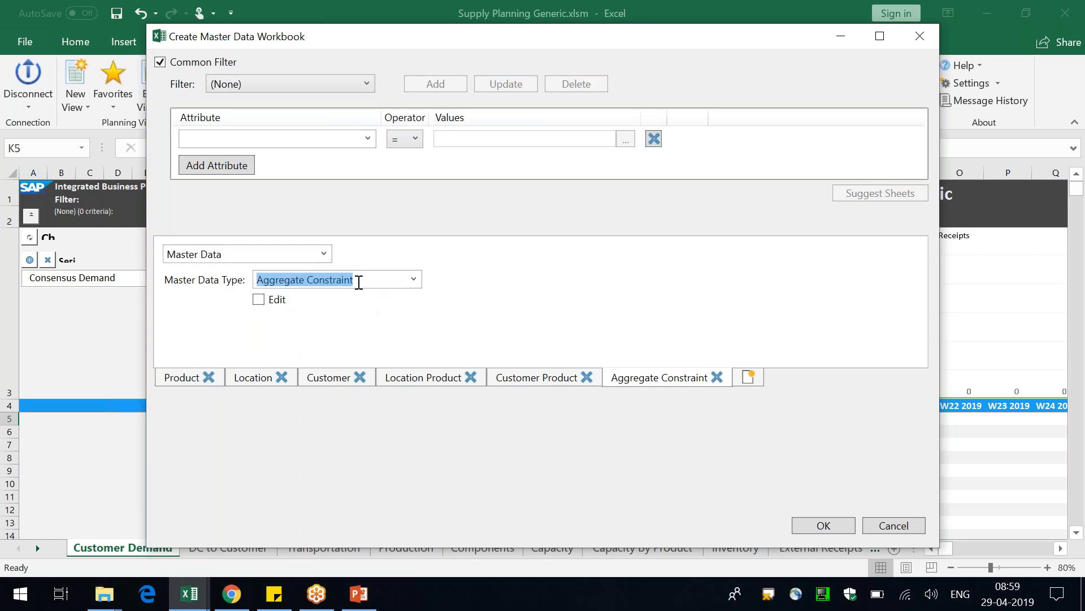
pyautogui.write('Location')
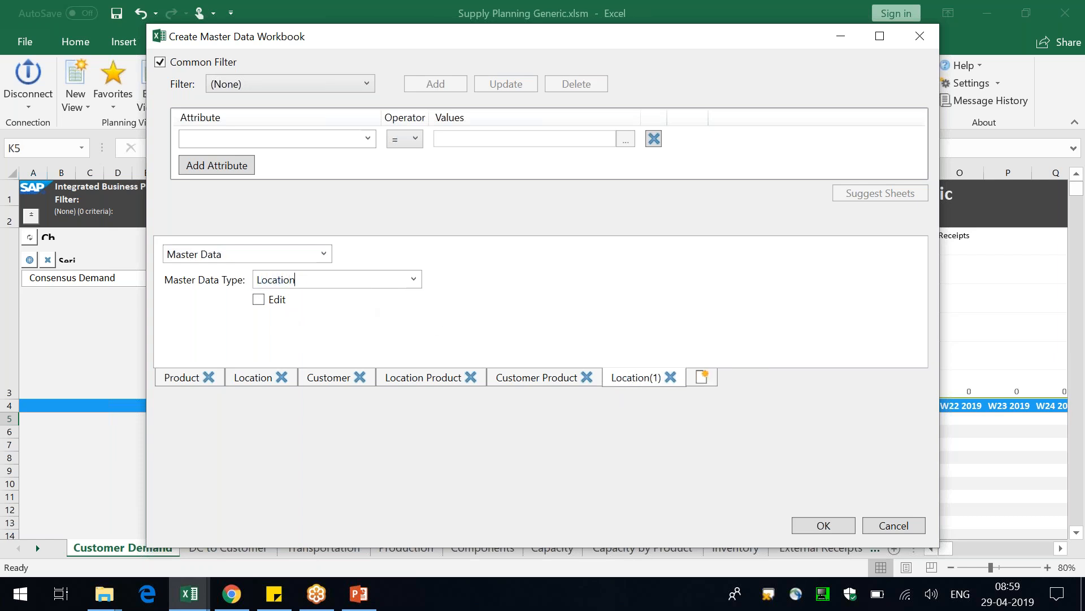
pyautogui.write(' S')
pyautogui.click(258, 299)
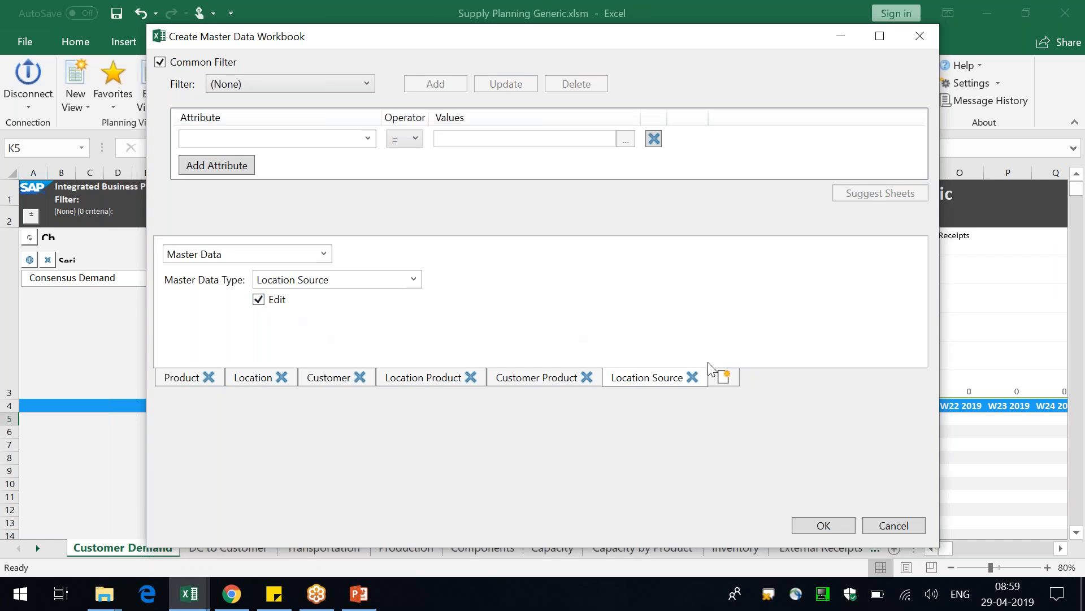
# Add editable Customer Source and Production Source Header sheets to the master data workbook definition
pyautogui.click(724, 377)
pyautogui.click(360, 277)
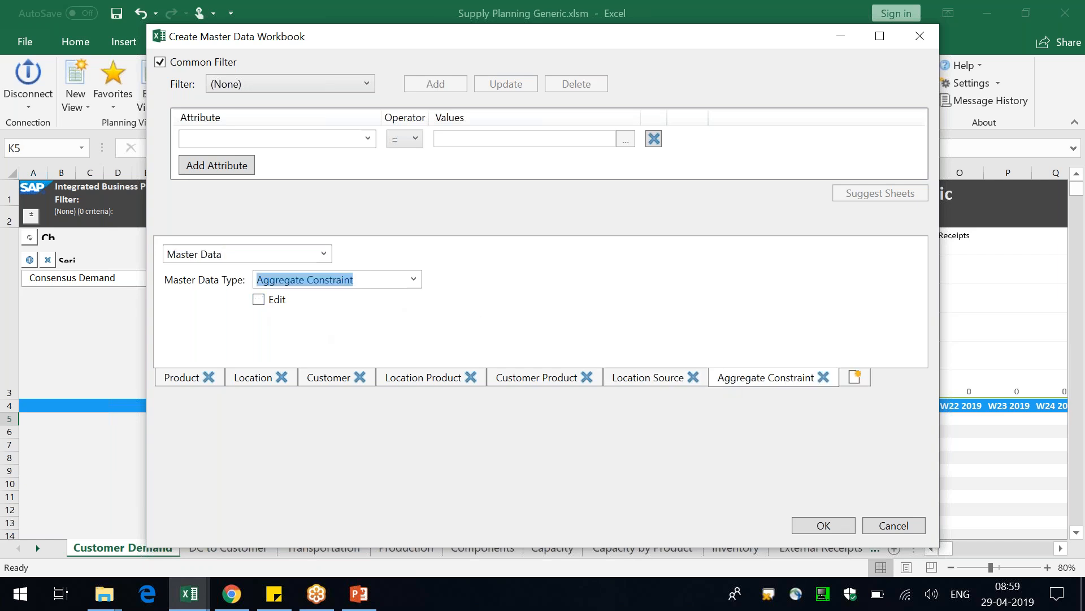
pyautogui.write('Customer Source')
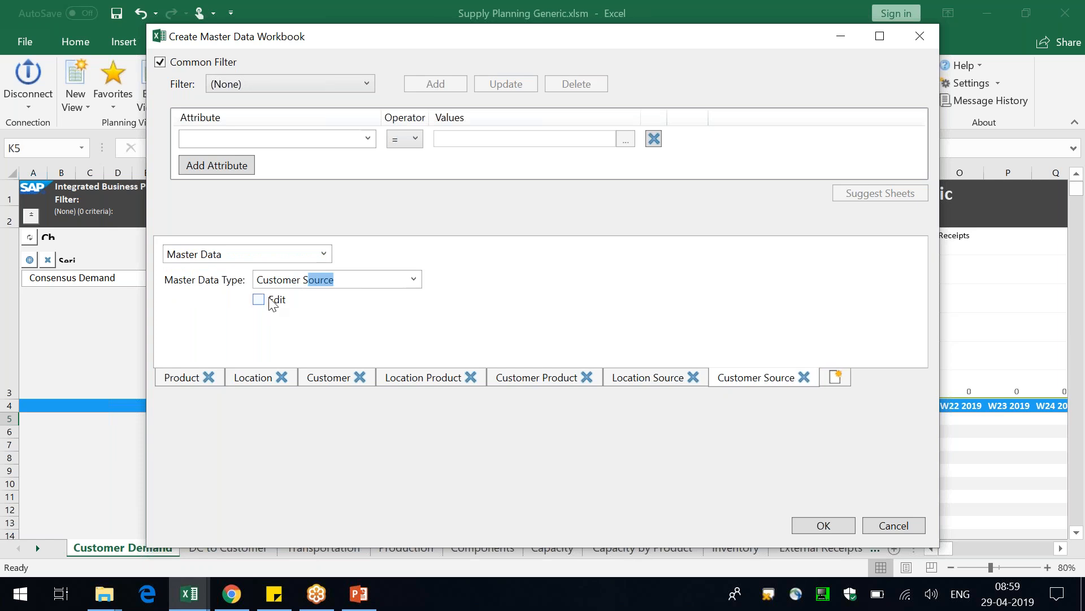
pyautogui.click(273, 305)
pyautogui.click(839, 378)
pyautogui.press('Tab')
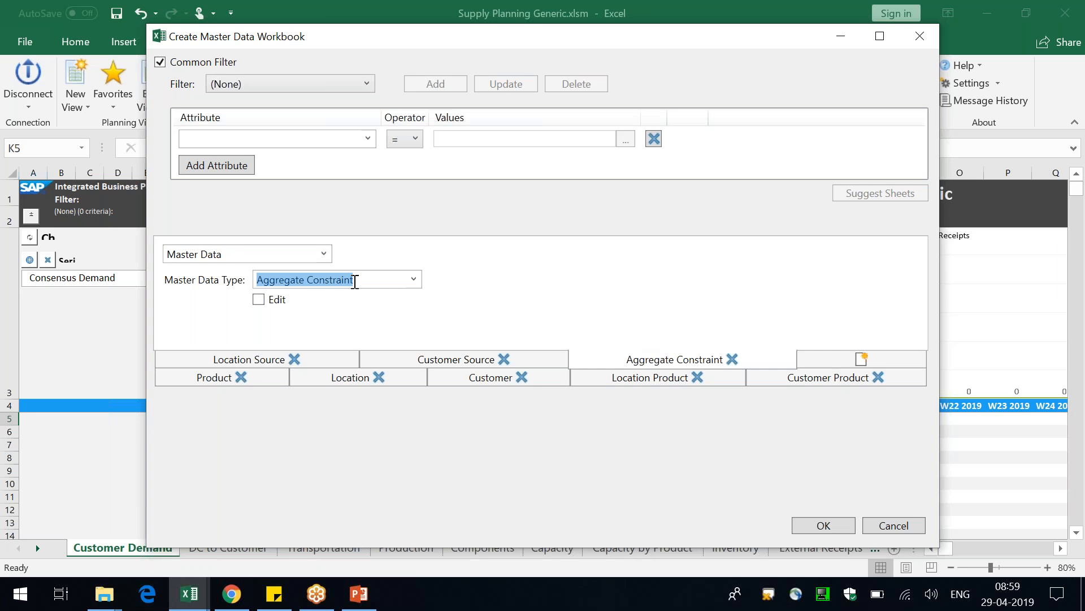
pyautogui.write('Production Source Header')
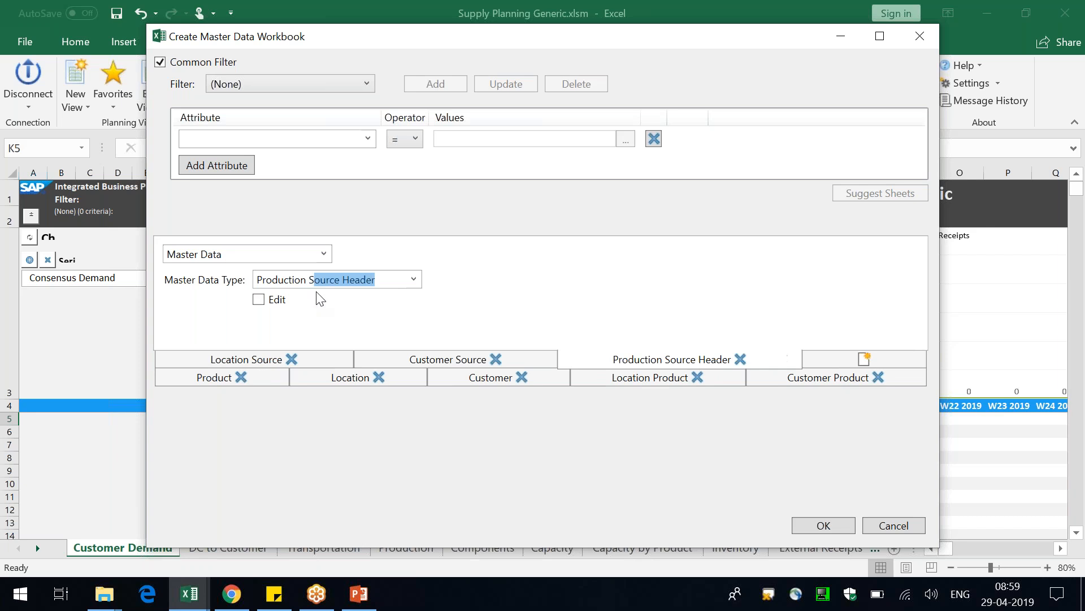
pyautogui.press('Tab')
pyautogui.click(274, 303)
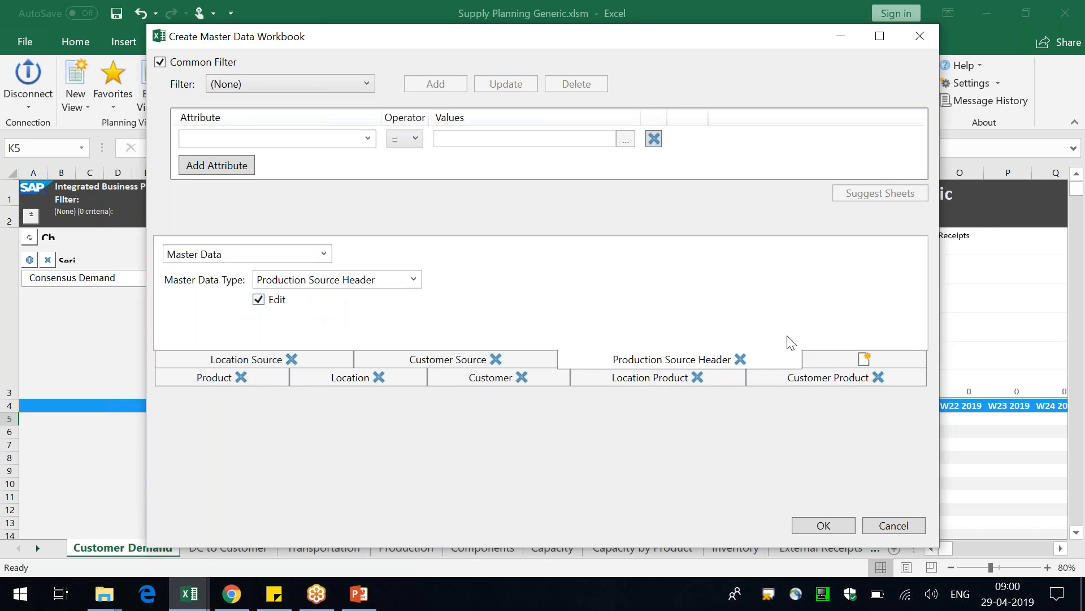
# Add editable Resource and Location Resource sheets to the master data workbook definition
pyautogui.click(826, 359)
pyautogui.press('Tab')
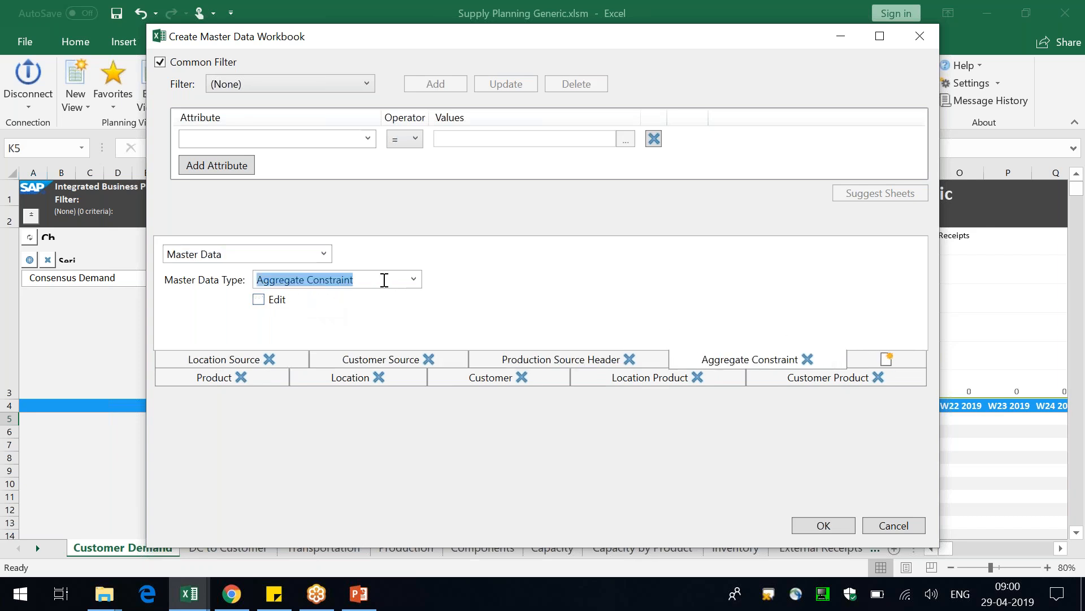
pyautogui.write('Resource')
pyautogui.click(279, 300)
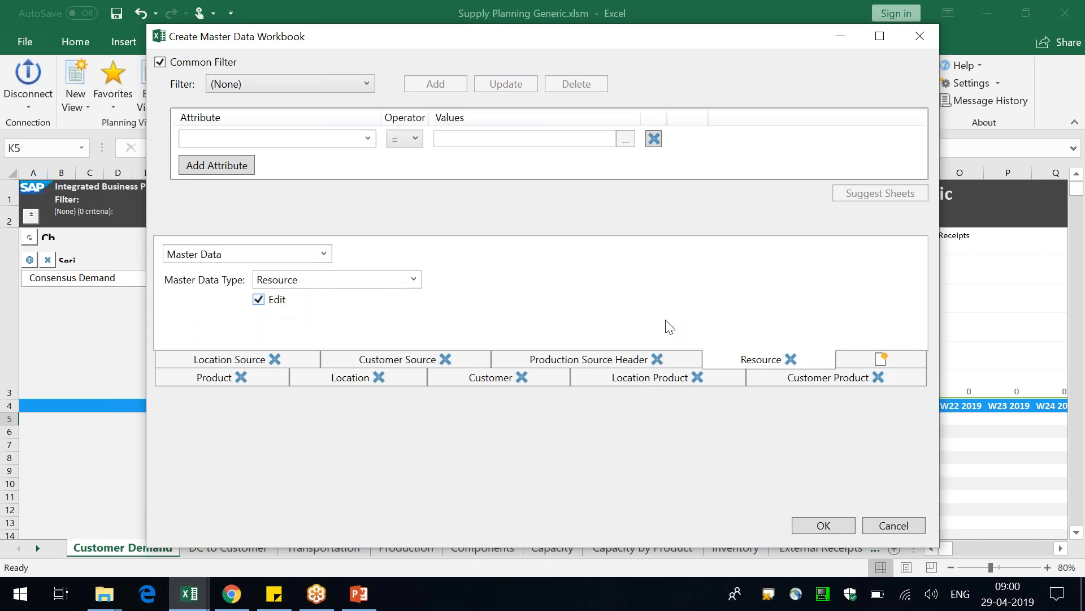
pyautogui.click(830, 357)
pyautogui.press('Tab')
pyautogui.write('Location R')
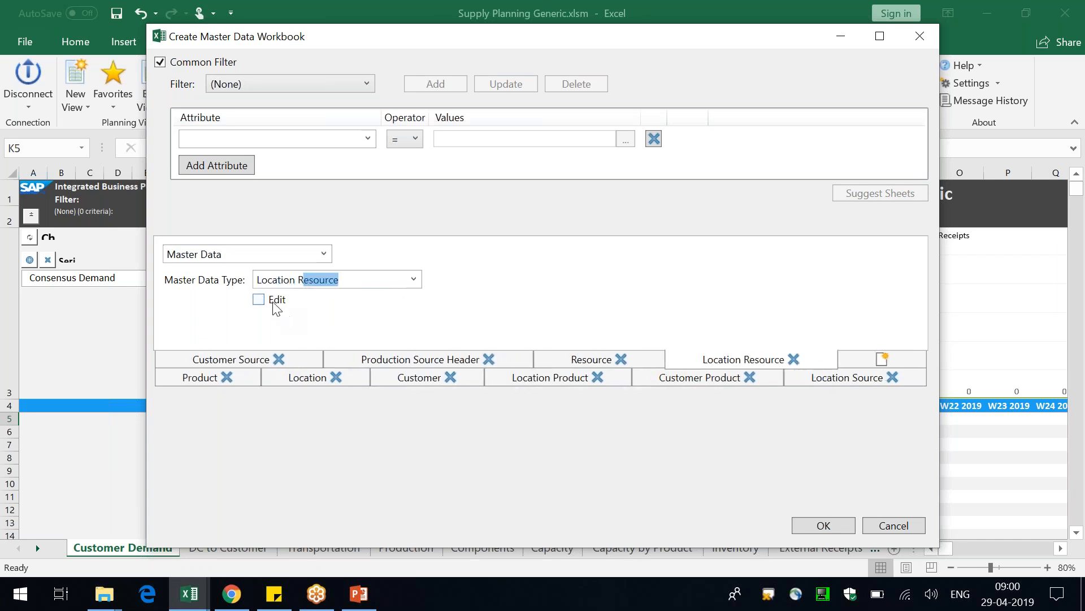
pyautogui.click(274, 301)
# Add an editable Production Source Resource sheet to the master data workbook definition
pyautogui.click(881, 359)
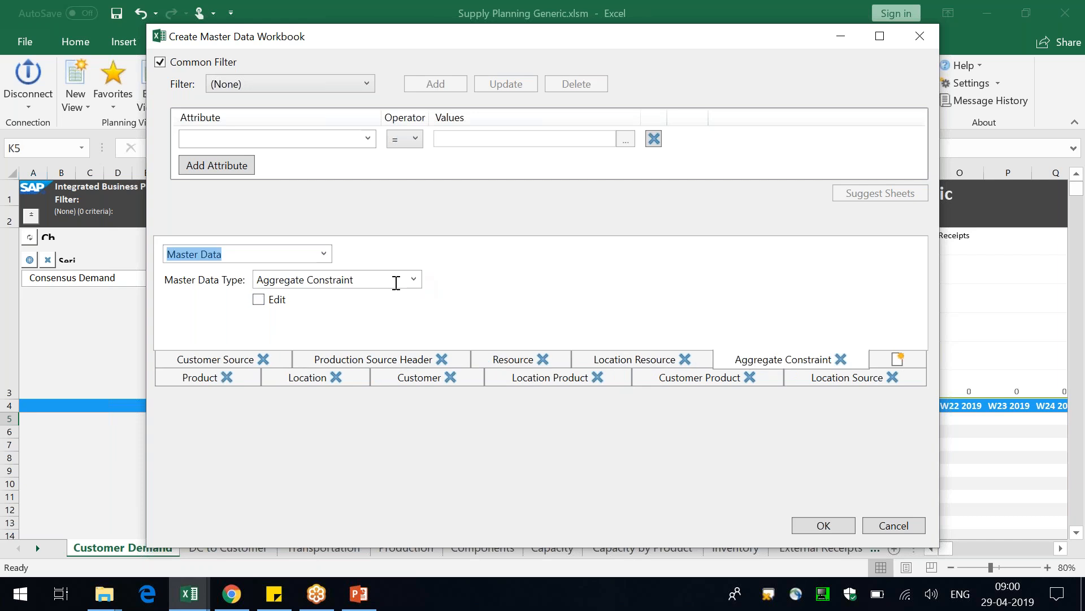
pyautogui.press('Tab')
pyautogui.write('Production Source ')
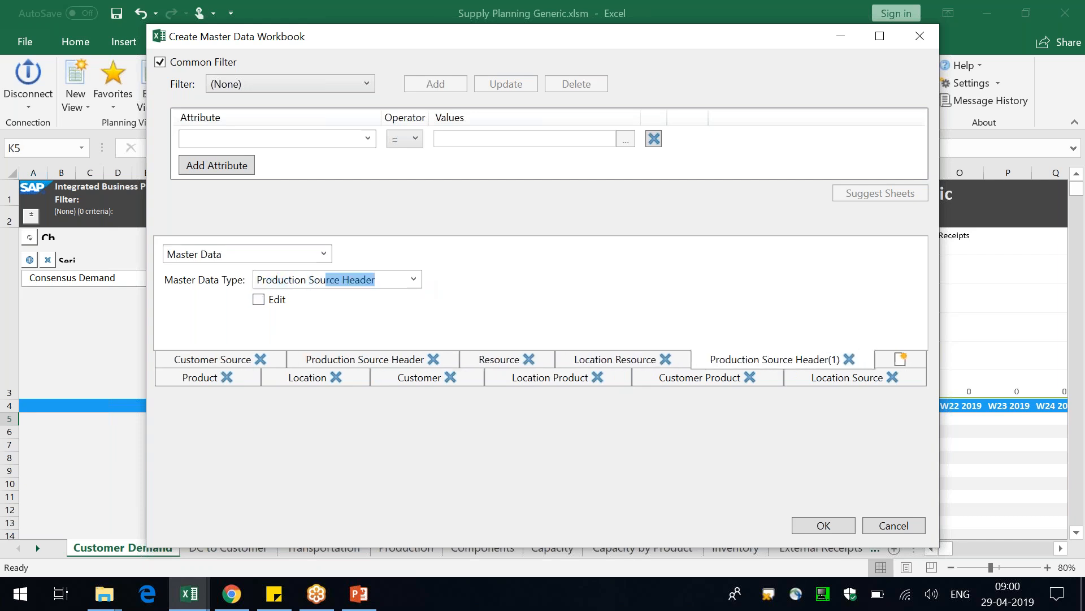
pyautogui.write('Resourc')
pyautogui.click(271, 300)
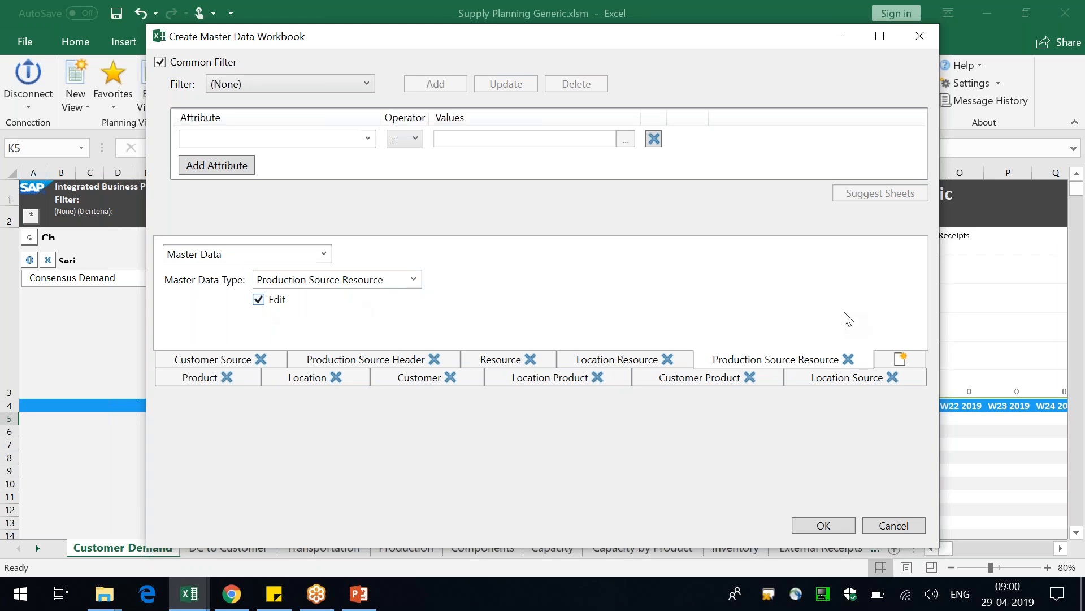
# Add an editable UoM Conversion Factor sheet and create the master data workbook
pyautogui.click(901, 359)
pyautogui.press('Tab')
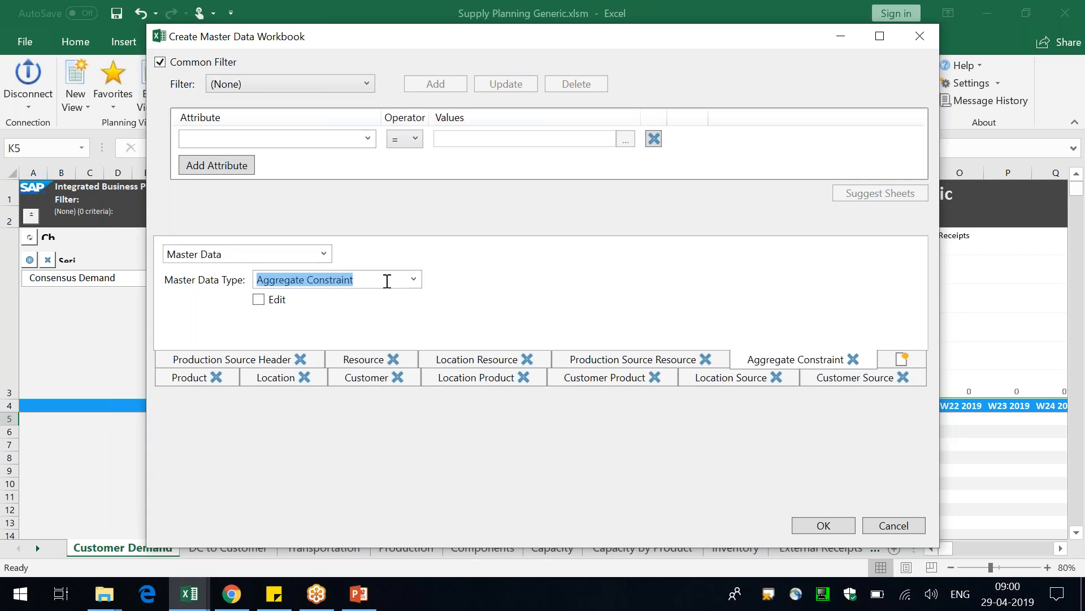
pyautogui.write('UoM Conversion Factor')
pyautogui.click(274, 300)
pyautogui.click(169, 382)
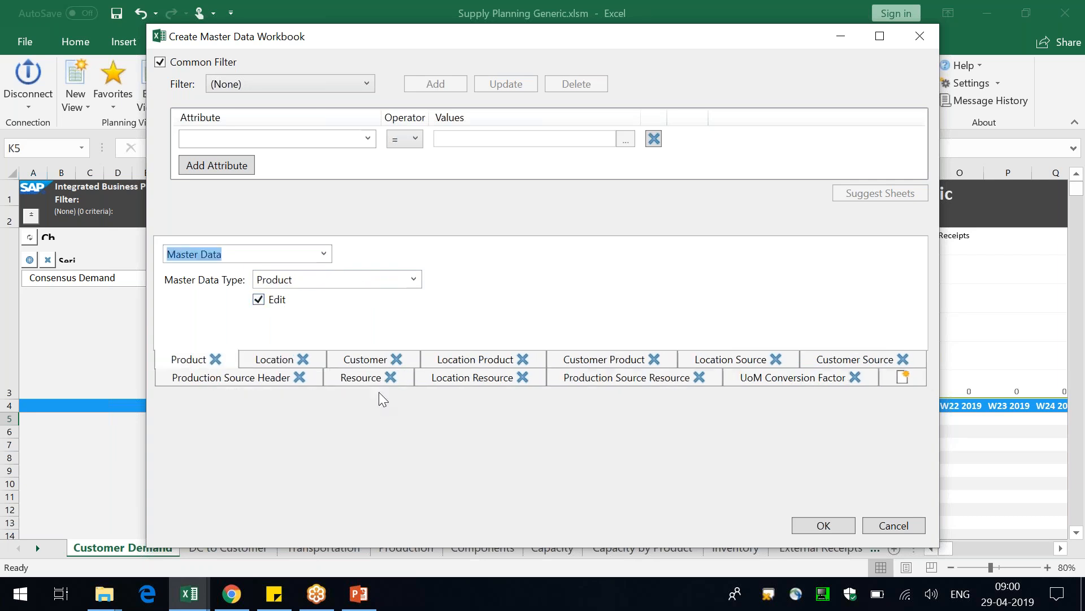
pyautogui.click(823, 525)
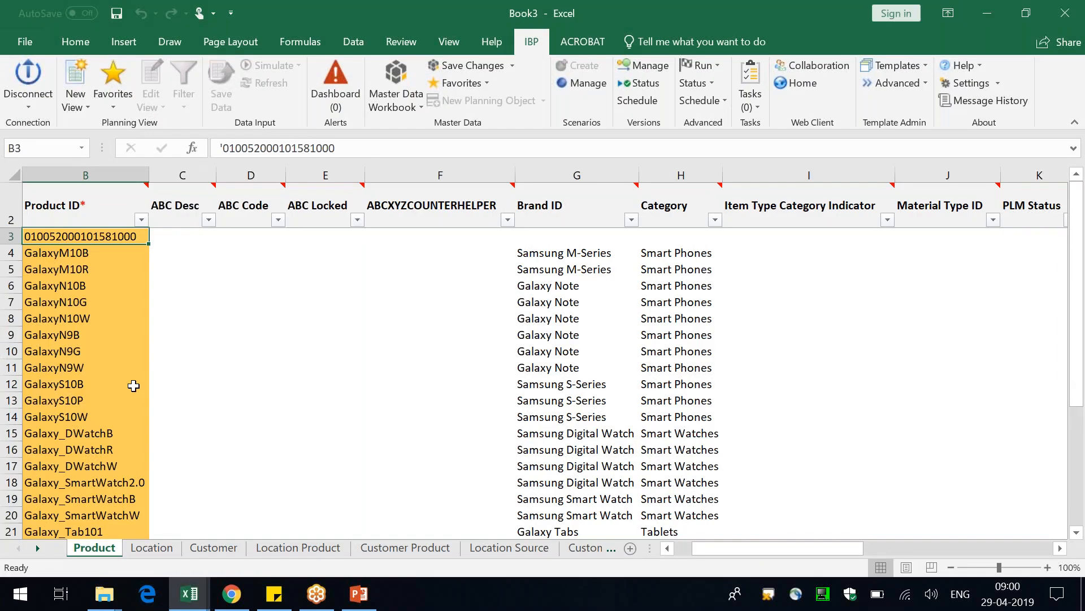
# Enter S11 as a new Product ID in the first empty row of the Product sheet
pyautogui.hotkey('ctrl', 'Down')
pyautogui.press('Down')
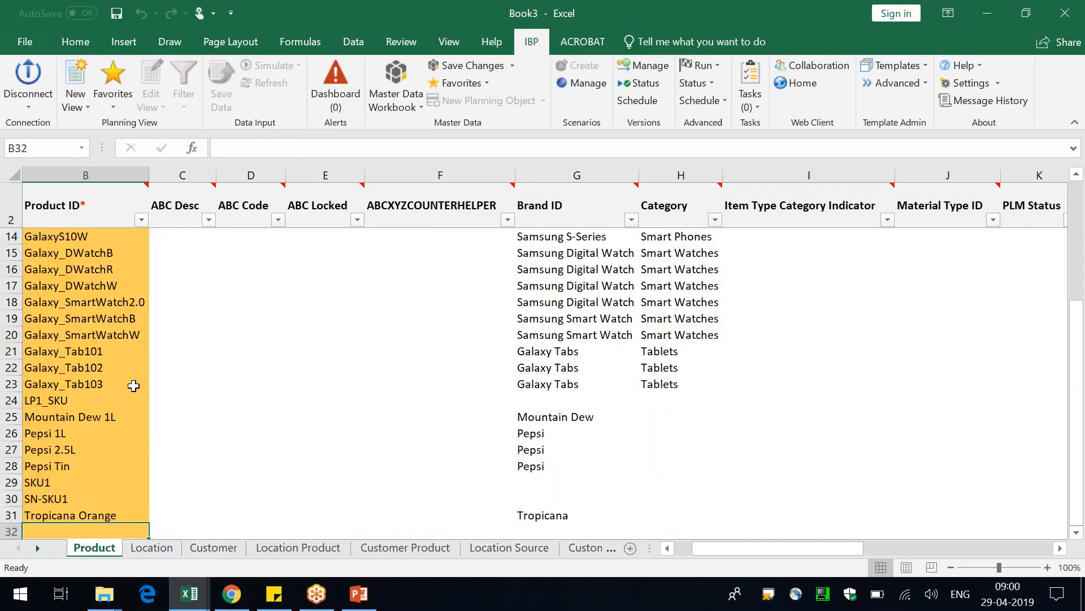
pyautogui.write('S11')
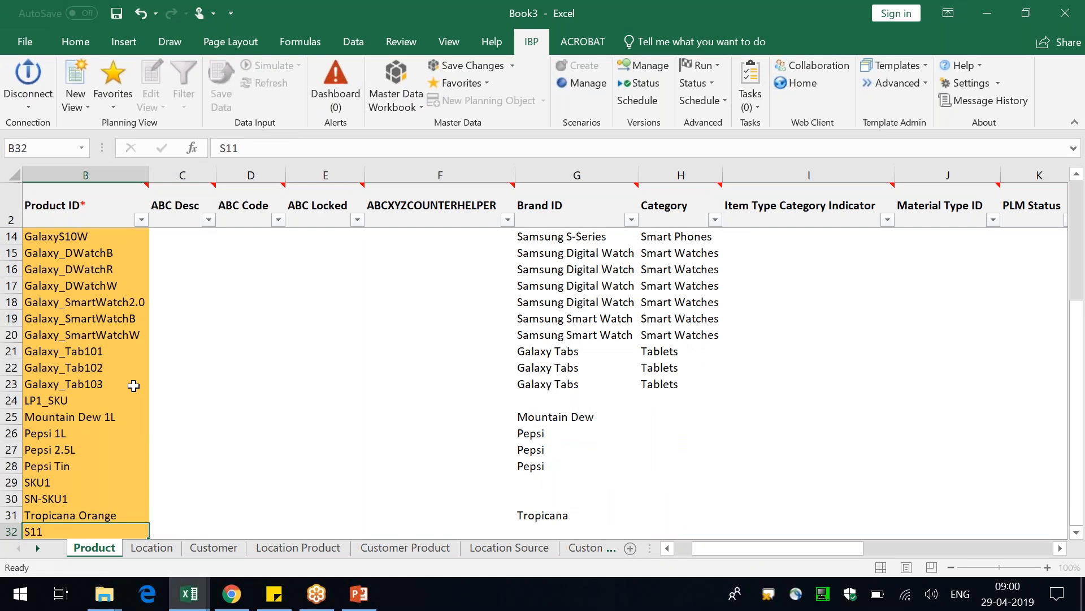
pyautogui.press('Return')
# Examine the optional attribute columns of the Product sheet, from ABC Desc through Category to Product Desc and Product Family
pyautogui.press('Up')
pyautogui.press('Right')
pyautogui.press('Right')
pyautogui.press('Right')
pyautogui.press('Right')
pyautogui.press('Right')
pyautogui.press('Right')
pyautogui.press('Right')
pyautogui.press('Right')
pyautogui.press('Right')
pyautogui.press('Right')
pyautogui.press('Right')
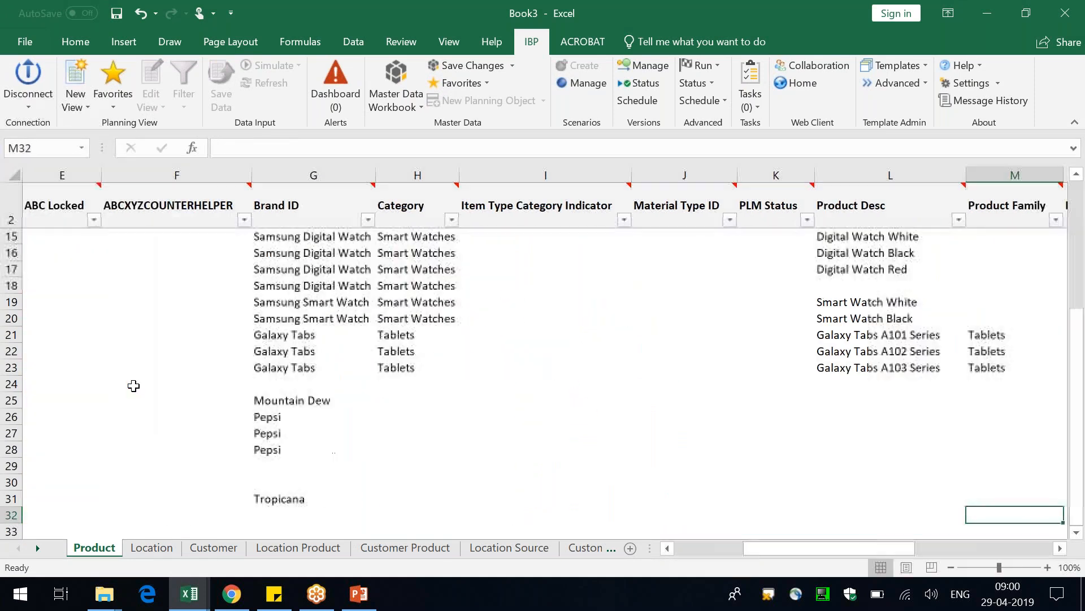
pyautogui.press('Left')
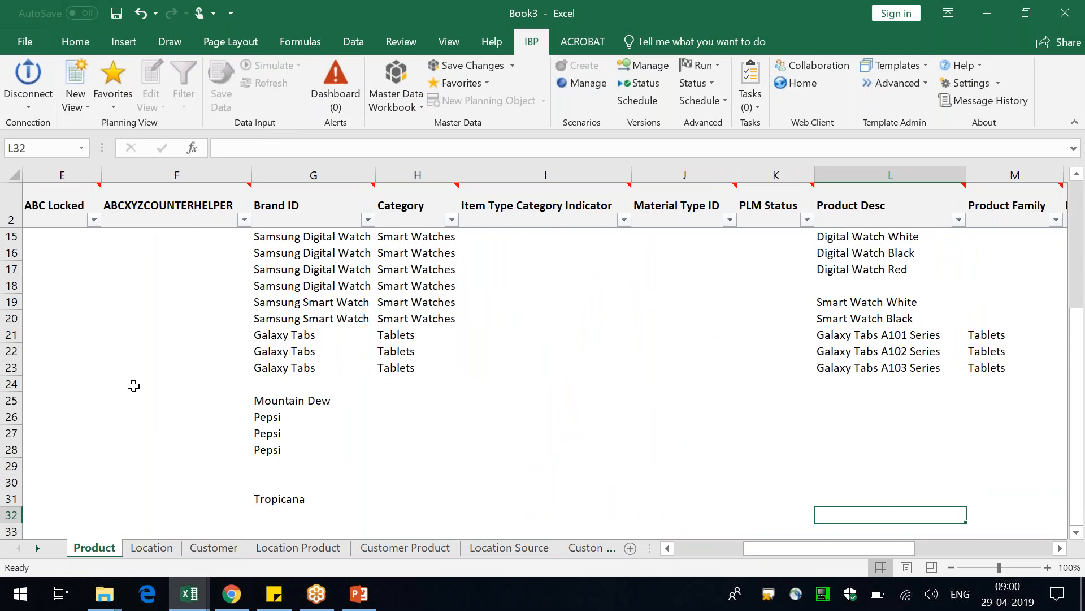
pyautogui.click(410, 208)
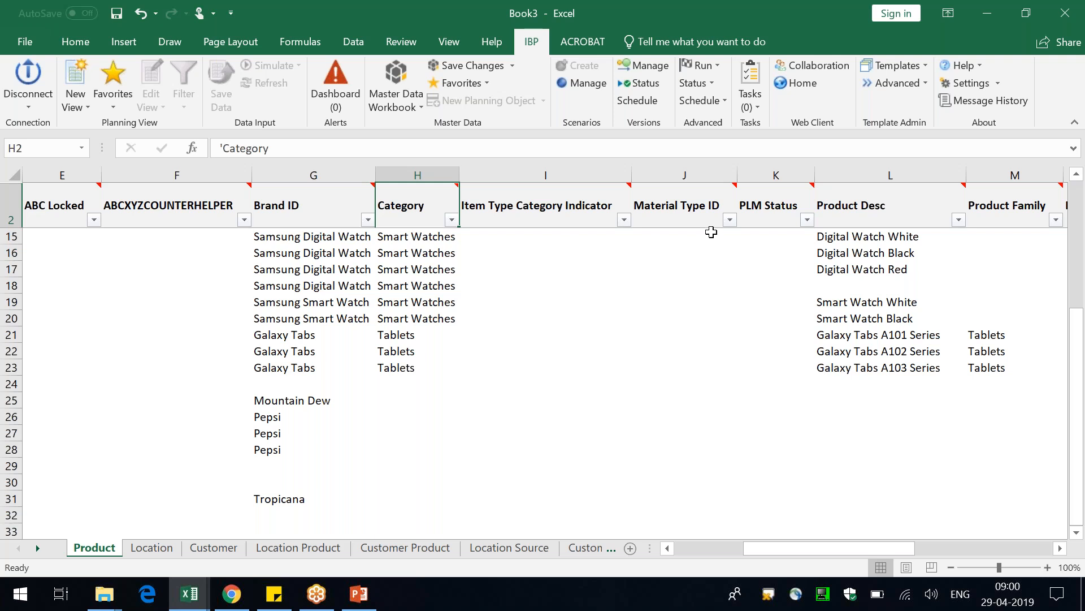
pyautogui.press('Down')
pyautogui.press('Down')
pyautogui.press('Down')
# Fill the Base UOM of the new S11 product row with EA, copied from the row above
pyautogui.press('Home')
pyautogui.press('Right')
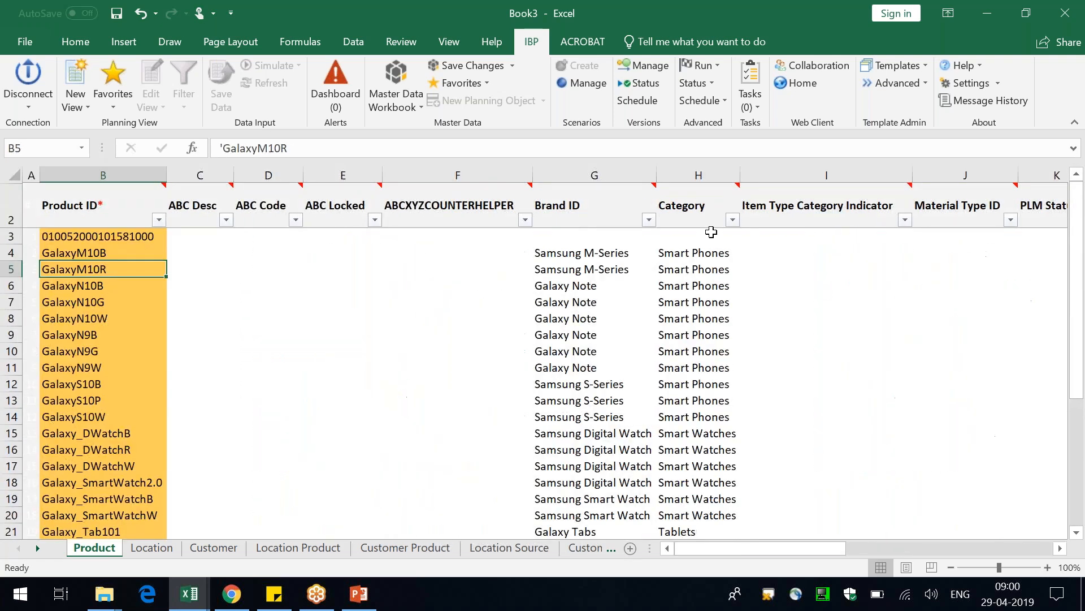
pyautogui.hotkey('ctrl', 'Down')
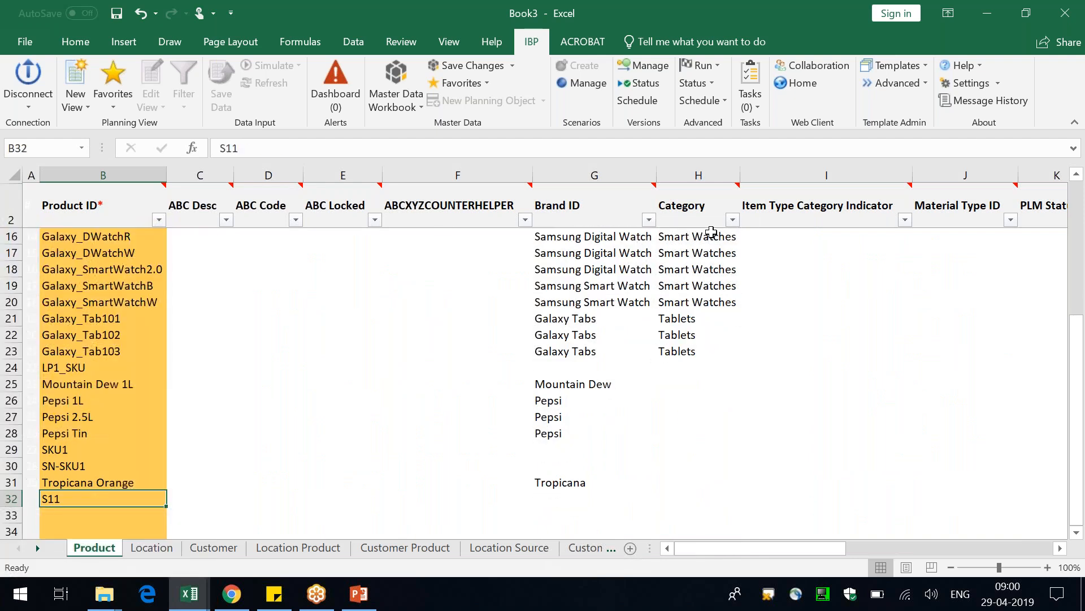
pyautogui.press('Right')
pyautogui.press('Right')
pyautogui.press('Right')
pyautogui.press('Right')
pyautogui.press('Right')
pyautogui.press('Right')
pyautogui.press('Right')
pyautogui.press('Right')
pyautogui.press('Right')
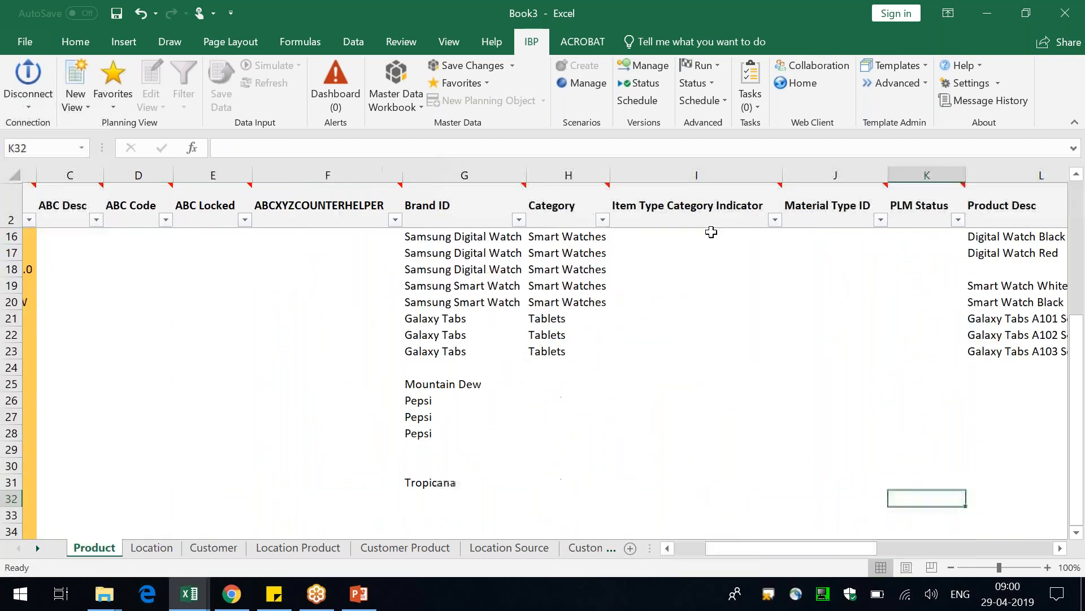
pyautogui.press('Right')
pyautogui.press('Right')
pyautogui.press('Right')
pyautogui.press('Right')
pyautogui.press('Right')
pyautogui.press('Right')
pyautogui.press('Right')
pyautogui.press('Right')
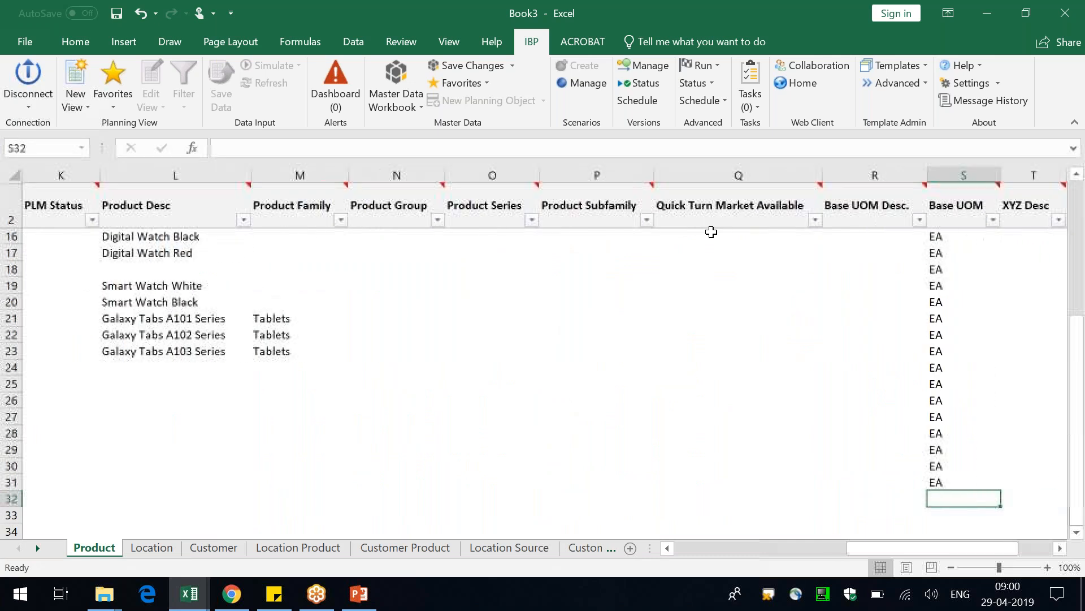
pyautogui.hotkey('ctrl', 'd')
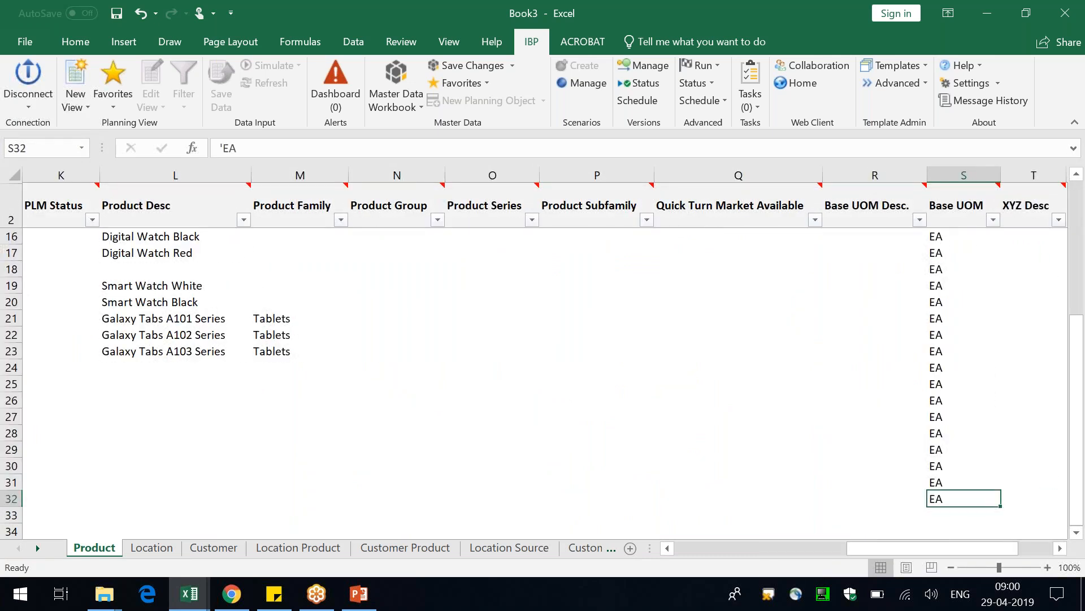
# Save the new S11 product record from the Product sheet as a master data change
pyautogui.press('Home')
pyautogui.moveTo(115, 211)
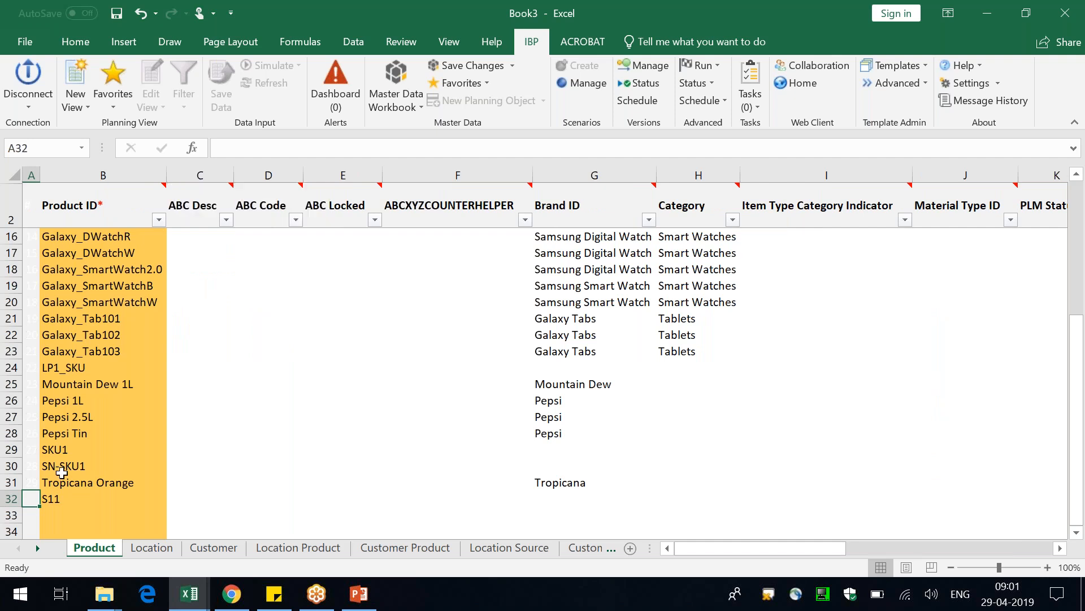
pyautogui.click(56, 501)
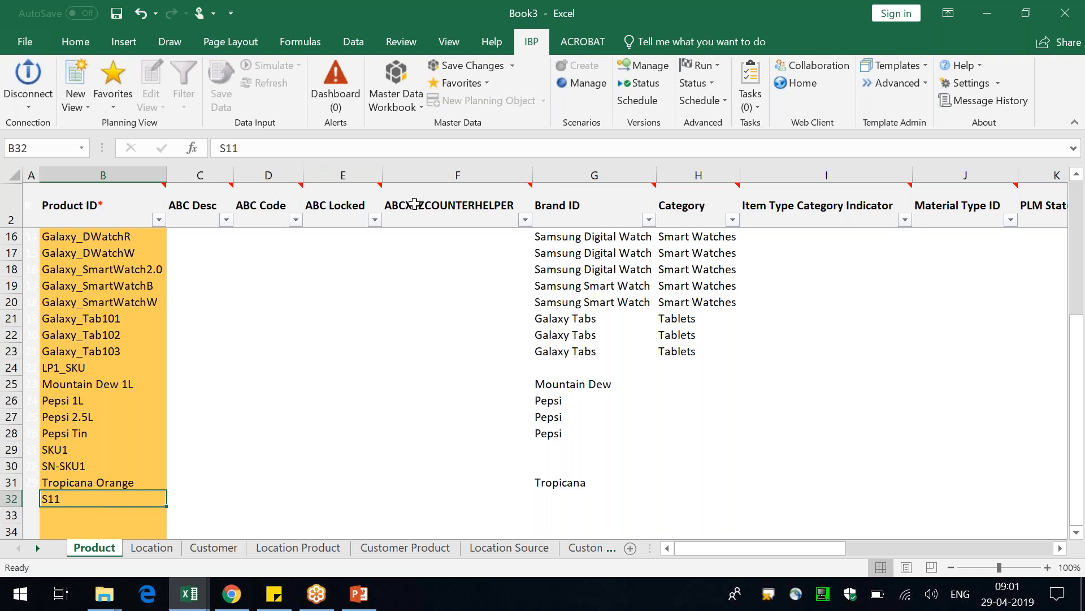
pyautogui.click(465, 67)
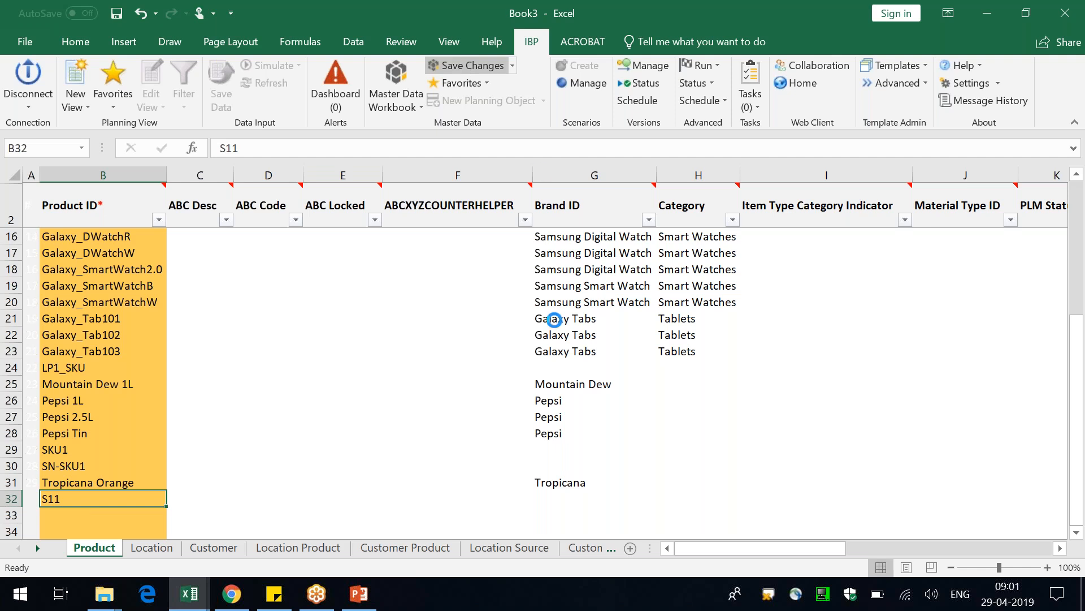
pyautogui.click(641, 392)
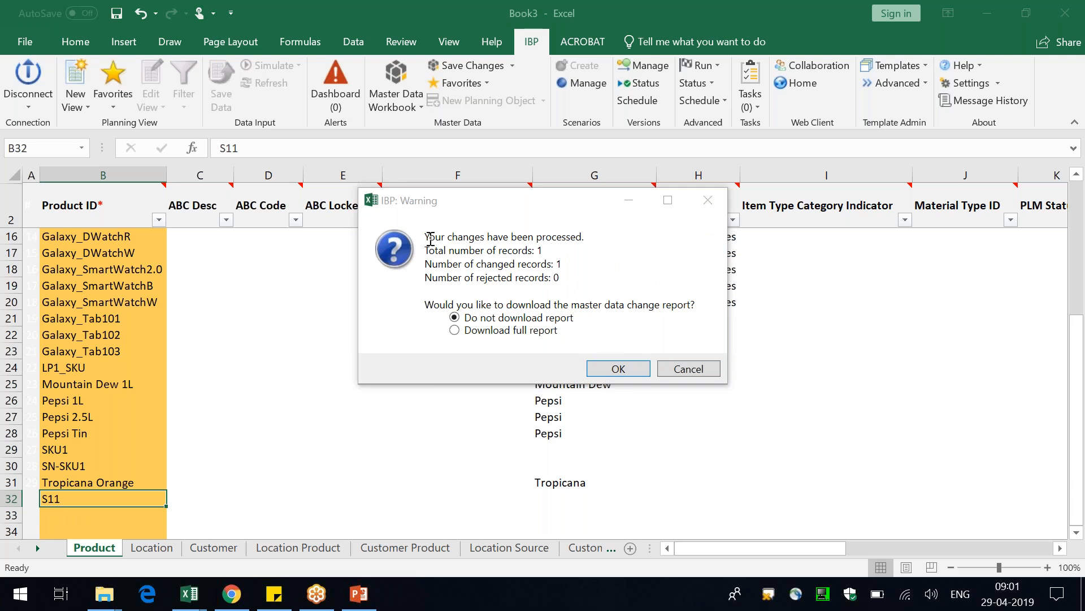
# Review the total, changed and rejected record counts, and close the summary without downloading the change report
pyautogui.moveTo(429, 237); pyautogui.dragTo(603, 237)
pyautogui.moveTo(431, 252); pyautogui.dragTo(555, 248)
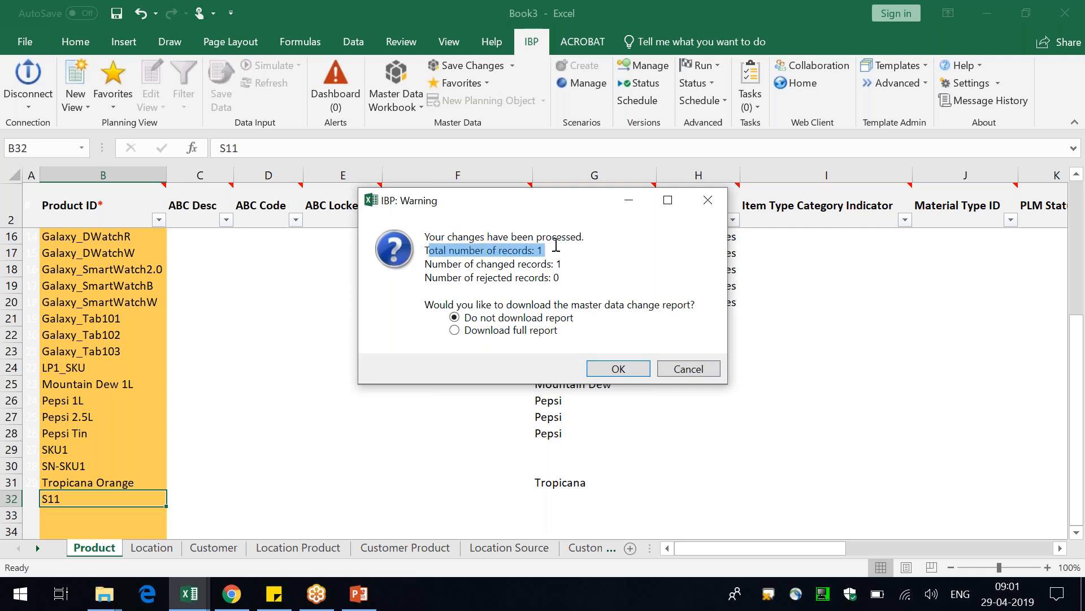
pyautogui.moveTo(448, 264); pyautogui.dragTo(578, 264)
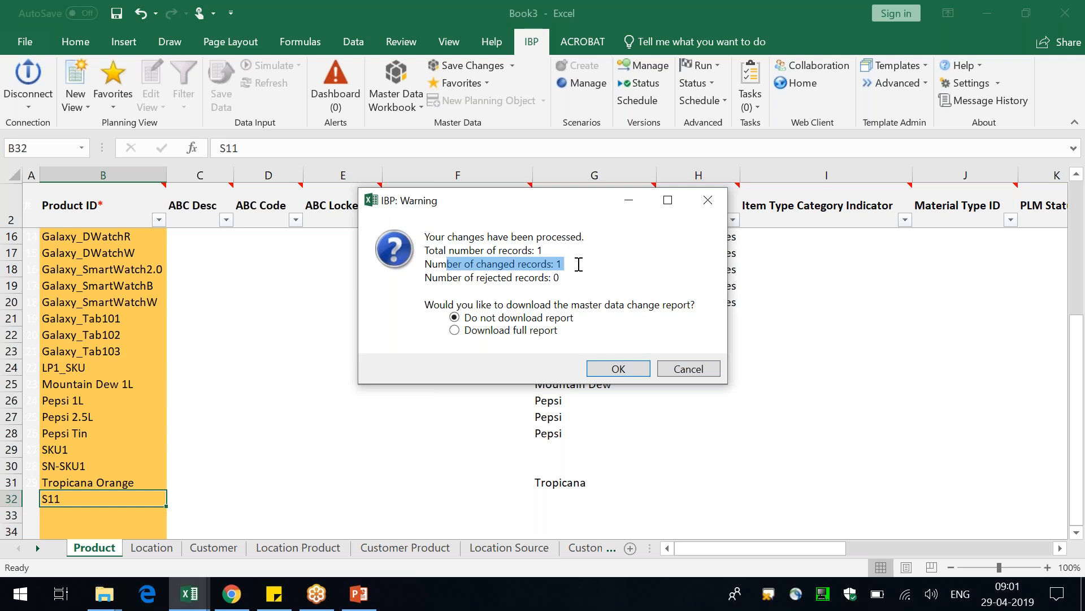
pyautogui.moveTo(498, 278); pyautogui.dragTo(571, 280)
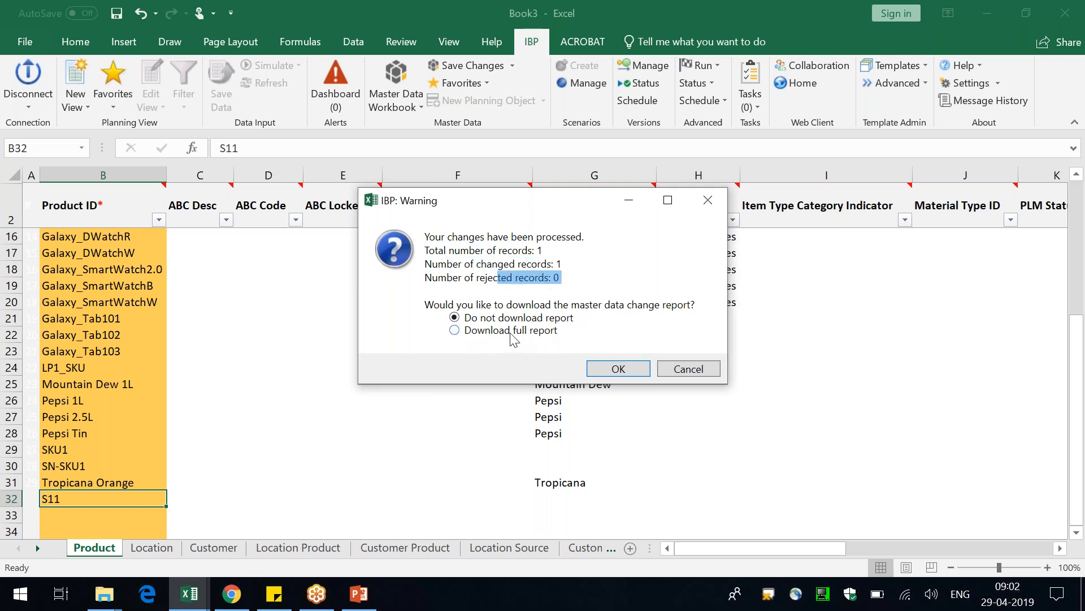
pyautogui.click(614, 370)
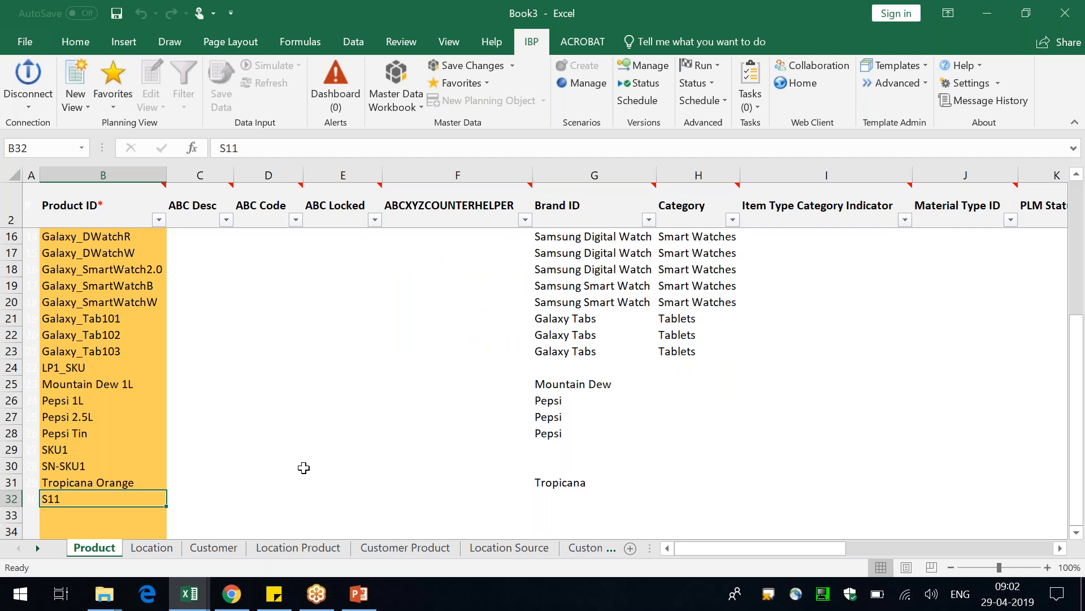
# Edit the master data workbook to use the Galaxy Tabs common filter and reload its sheets
pyautogui.scroll(4, 118, 382)
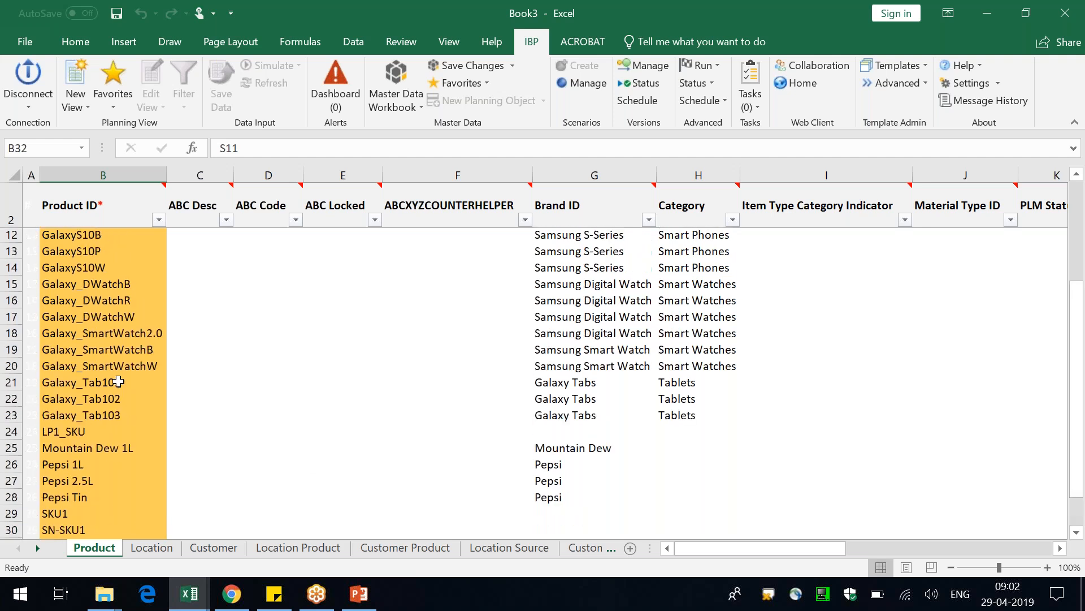
pyautogui.scroll(-4, 118, 412)
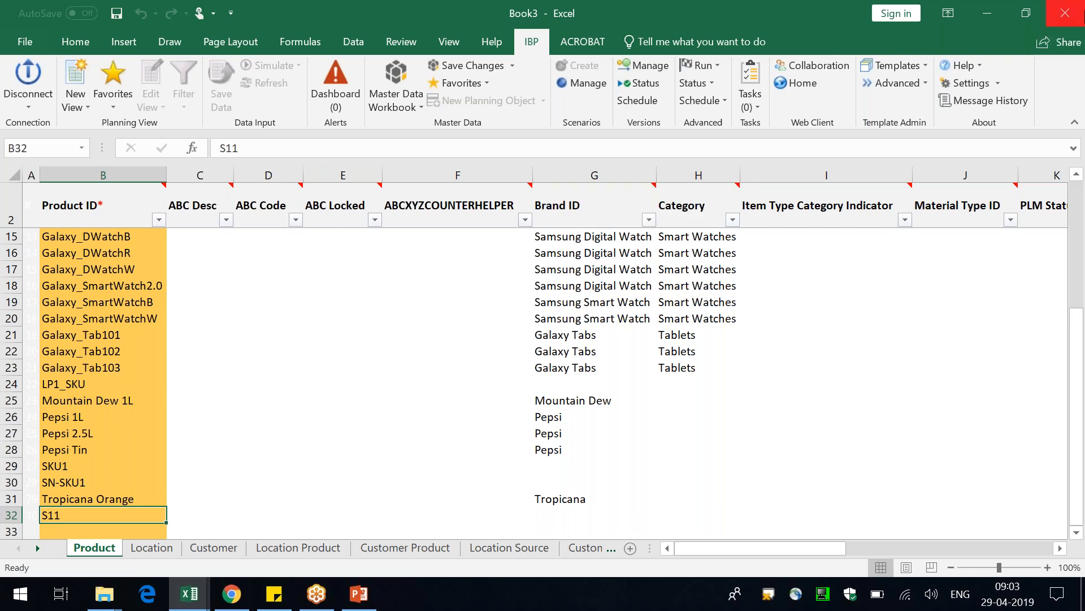
pyautogui.scroll(4, 474, 317)
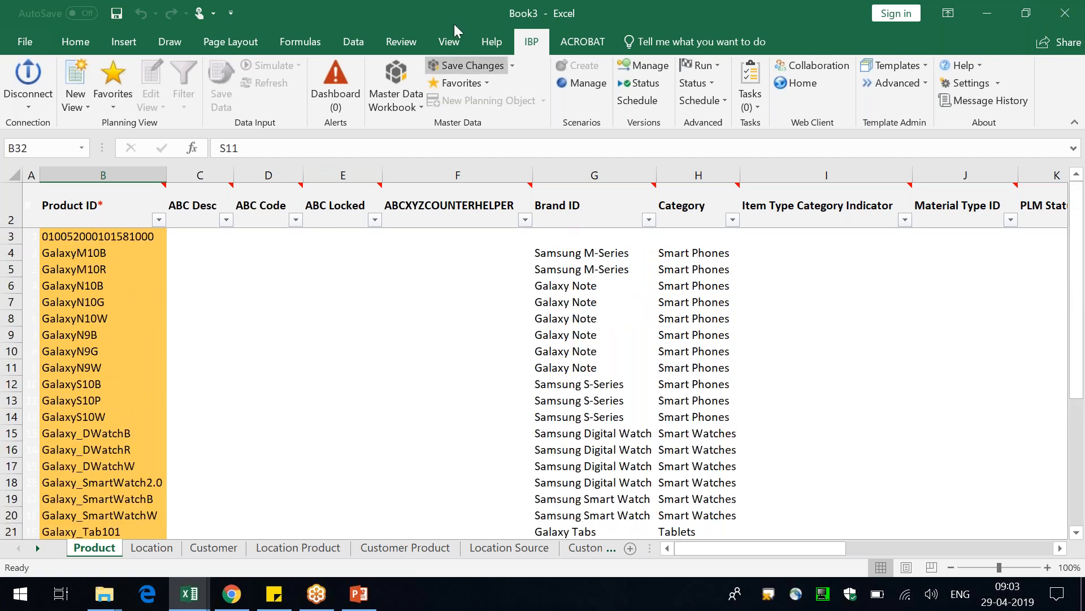
pyautogui.click(396, 73)
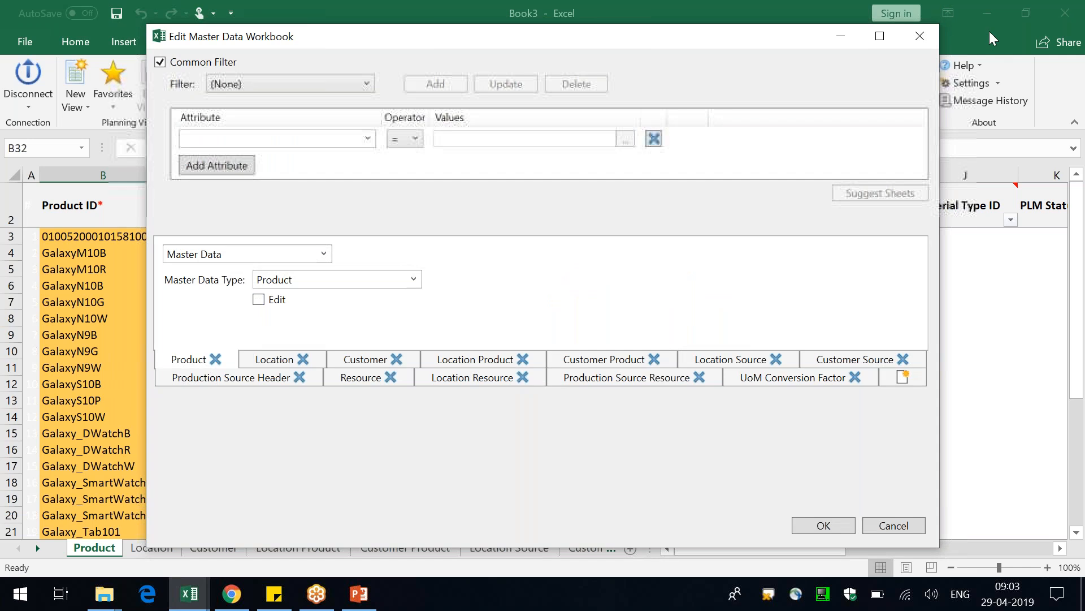
pyautogui.click(280, 79)
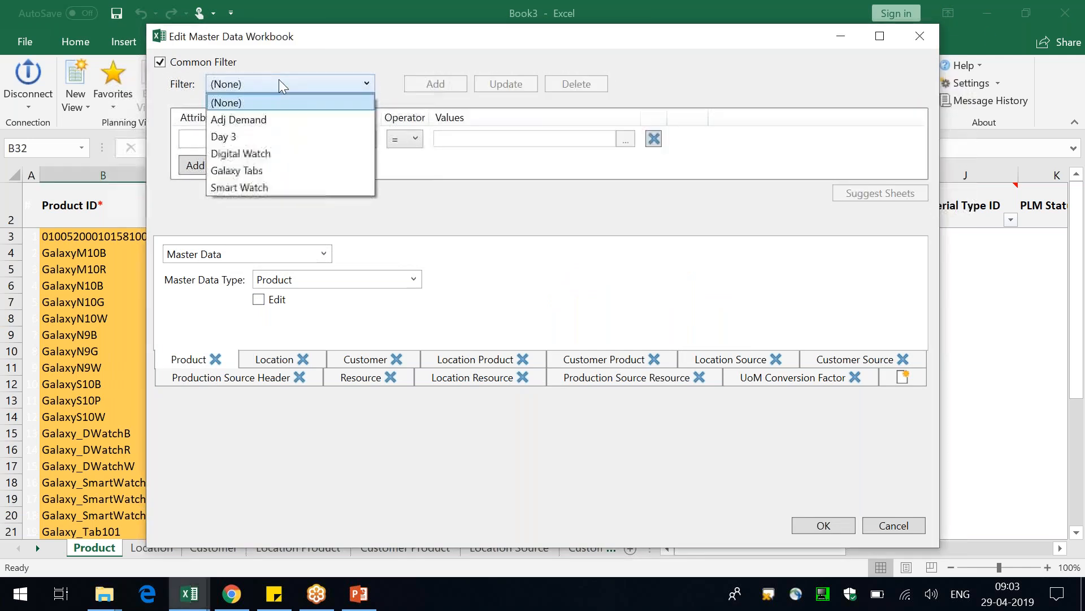
pyautogui.click(282, 172)
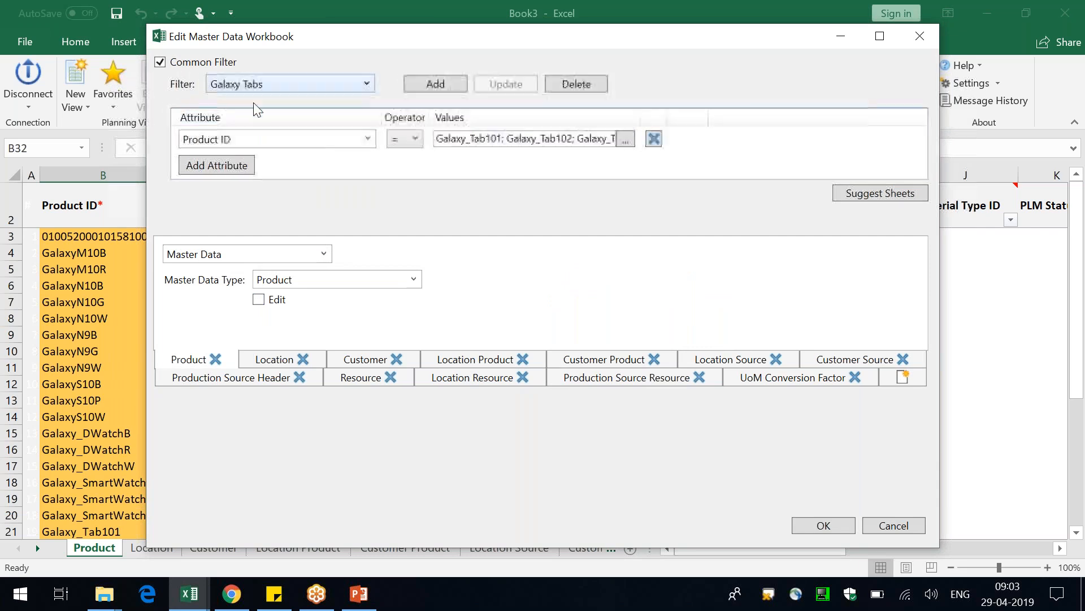
pyautogui.click(823, 525)
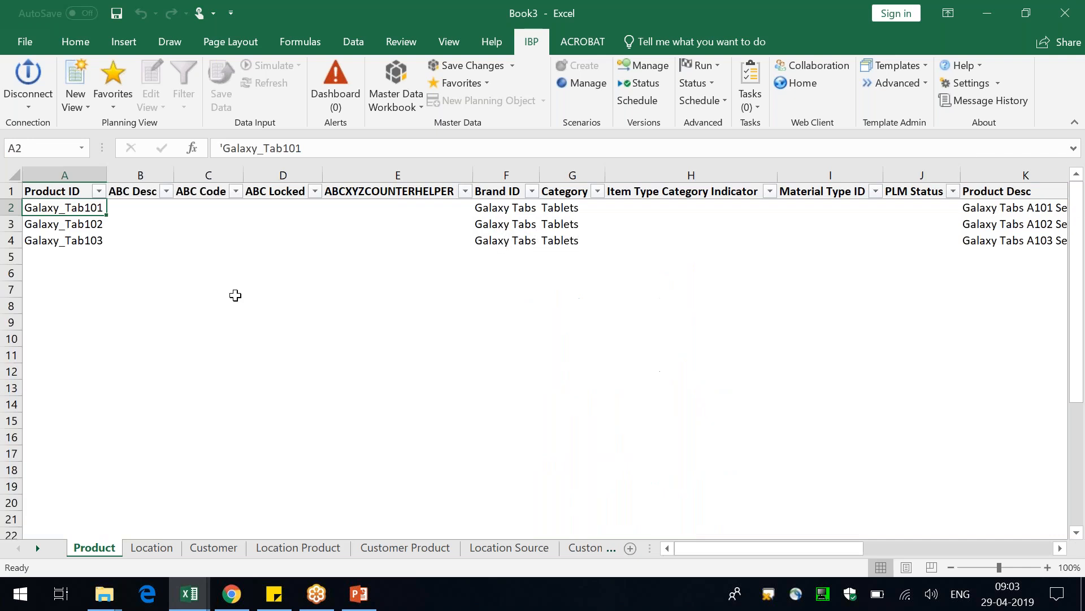
# Examine the filtered products on the Product sheet and the distinct product and customer IDs on the Customer Product sheet
pyautogui.moveTo(93, 240); pyautogui.dragTo(92, 212)
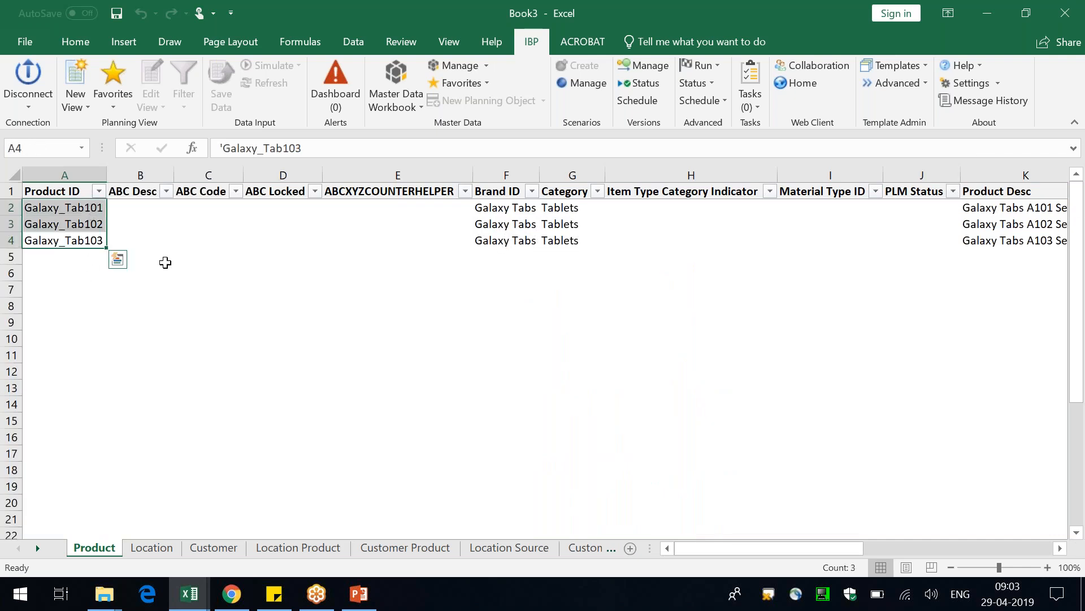
pyautogui.click(418, 549)
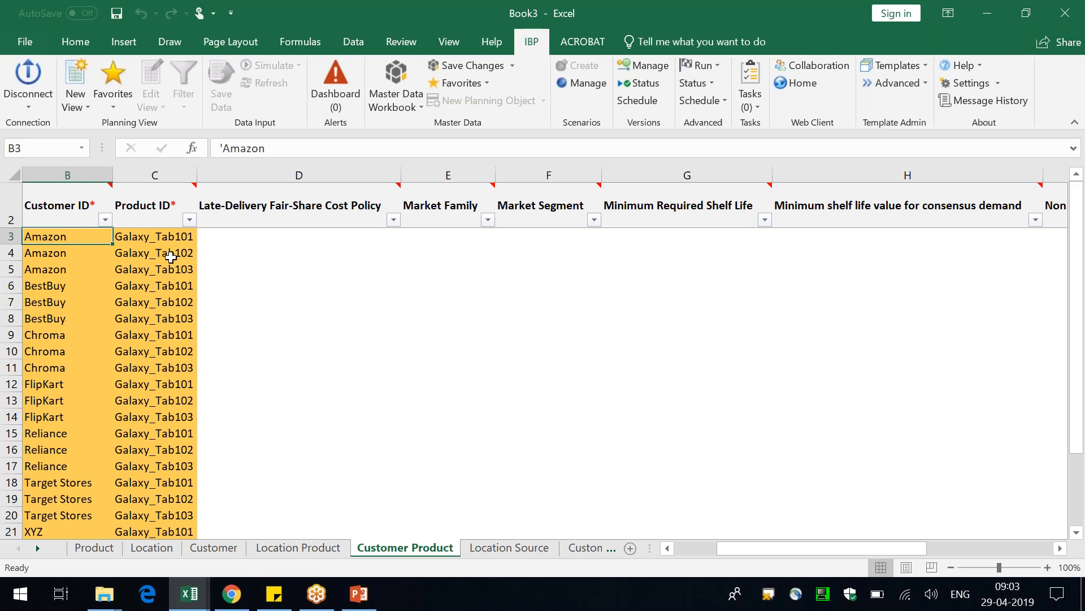
pyautogui.scroll(-4, 170, 256)
pyautogui.scroll(4, 173, 255)
pyautogui.click(189, 221)
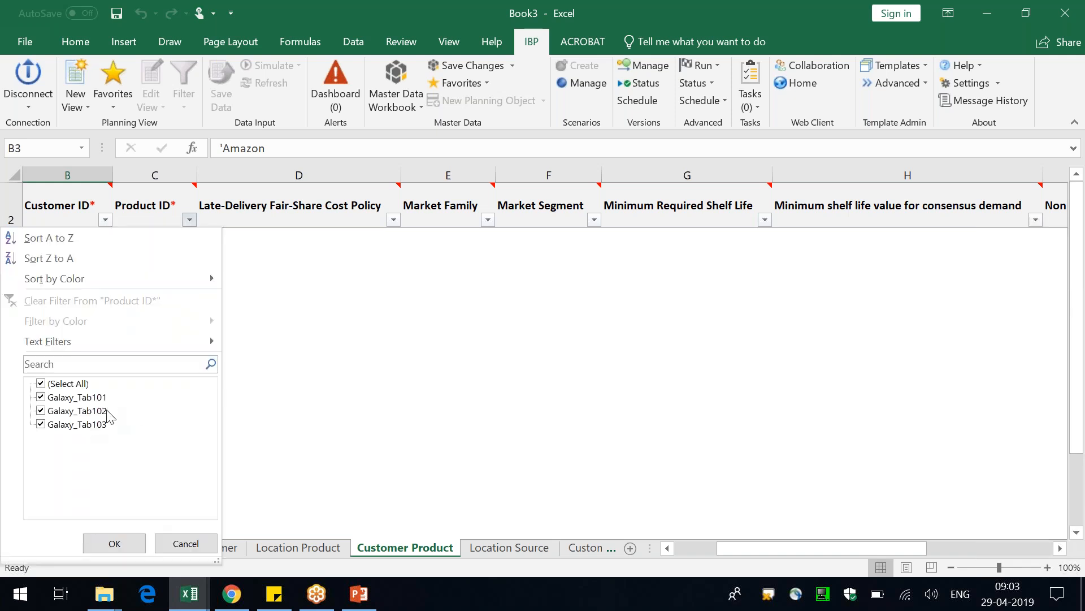
pyautogui.click(180, 552)
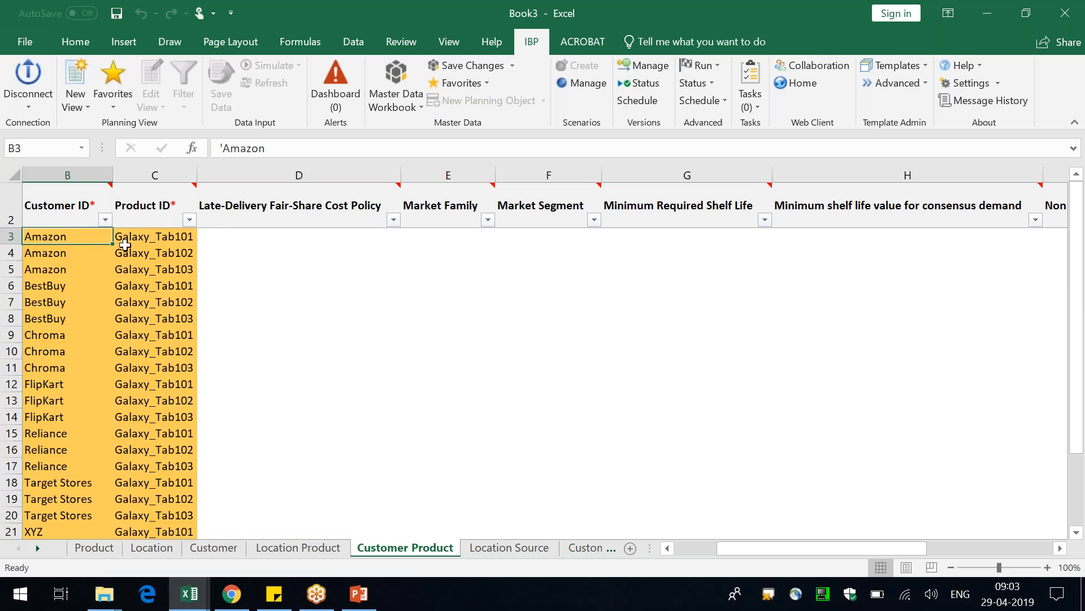
pyautogui.click(105, 219)
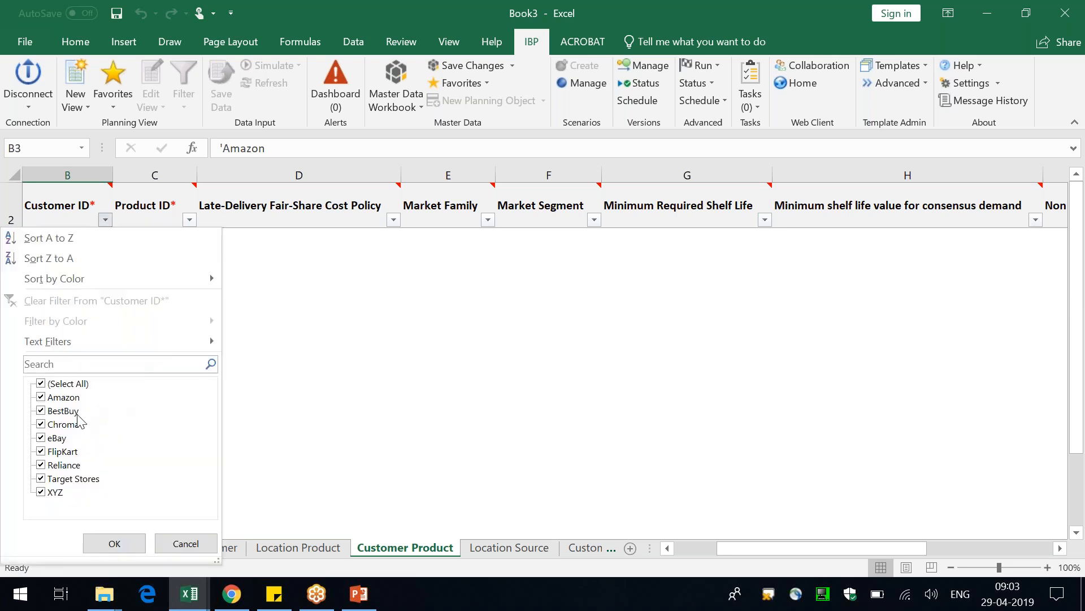
pyautogui.click(178, 545)
pyautogui.moveTo(326, 172); pyautogui.dragTo(478, 178)
pyautogui.click(568, 175)
pyautogui.click(533, 314)
pyautogui.press('Up')
pyautogui.press('Up')
pyautogui.press('Up')
pyautogui.press('Up')
pyautogui.press('Up')
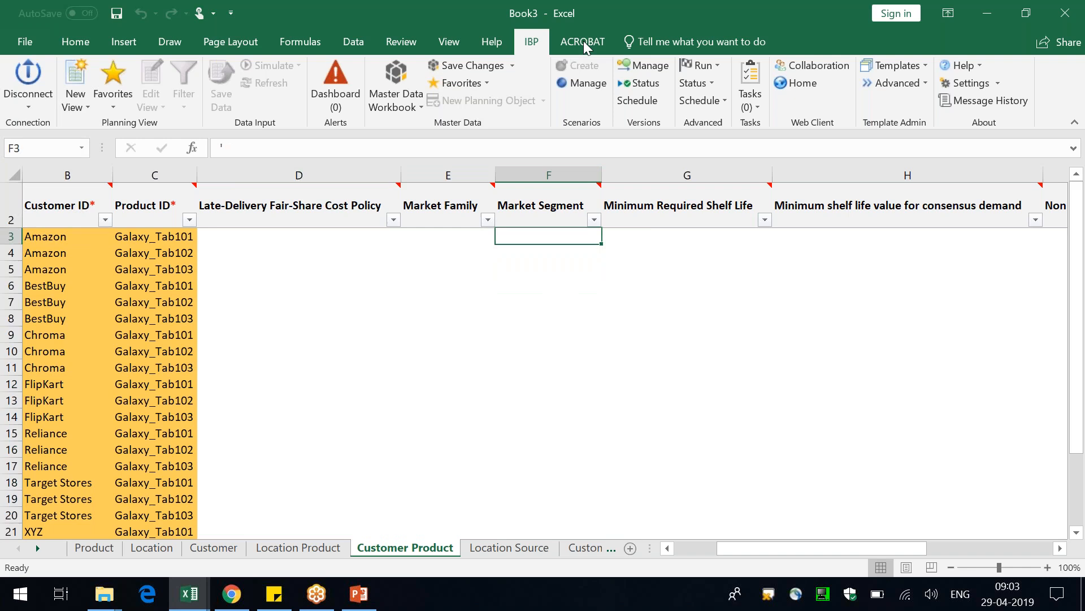
# Try single-record maintenance for Location Product with location AD_Co-Packer and product GalaxyN9B, and cancel the entry
pyautogui.click(508, 67)
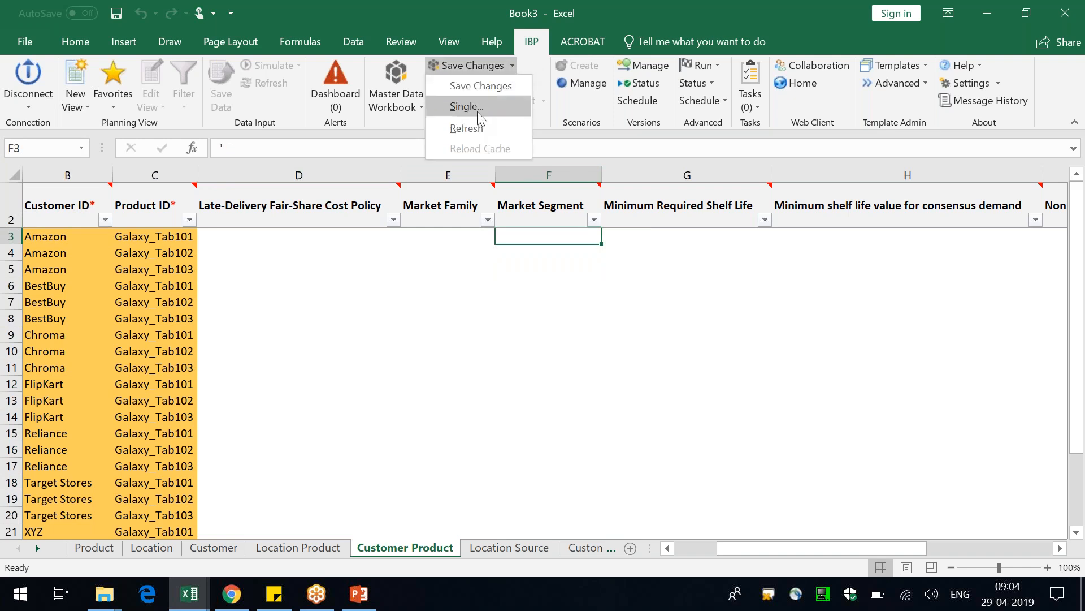
pyautogui.click(477, 112)
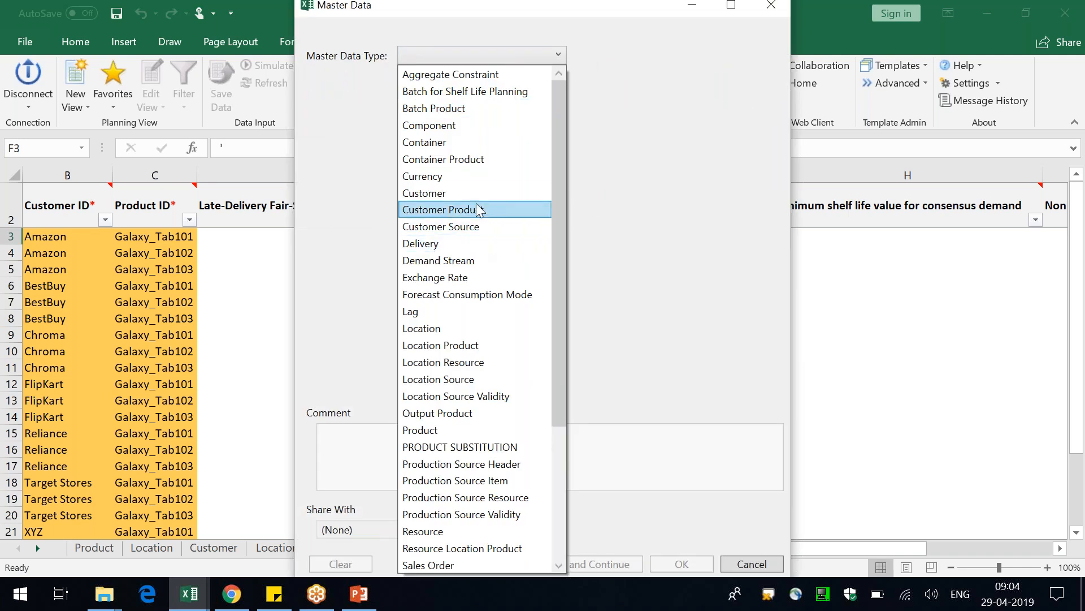
pyautogui.click(454, 346)
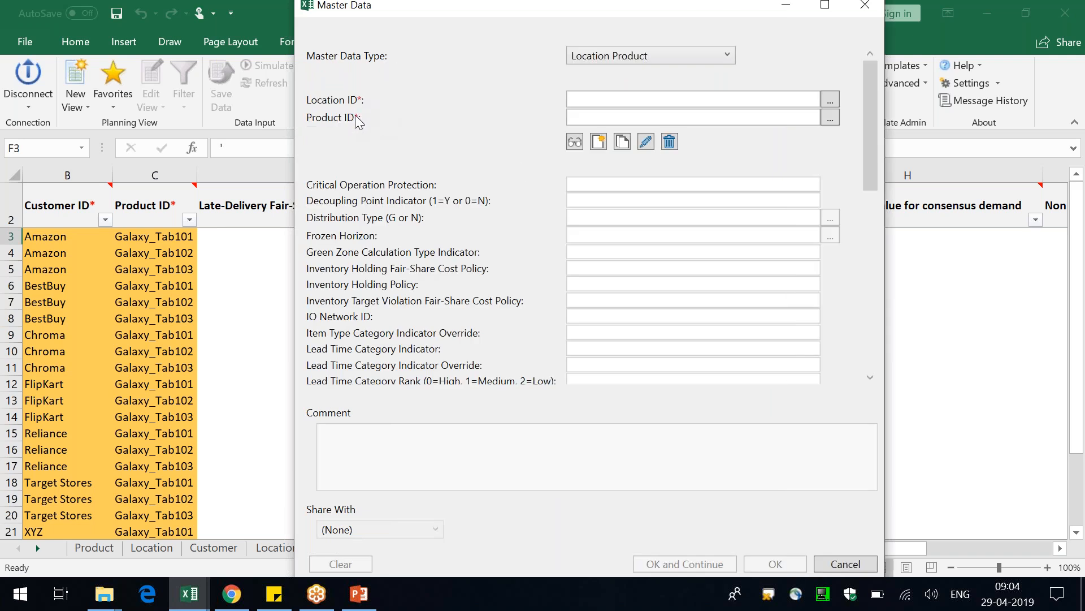
pyautogui.click(830, 101)
pyautogui.click(350, 158)
pyautogui.doubleClick(353, 161)
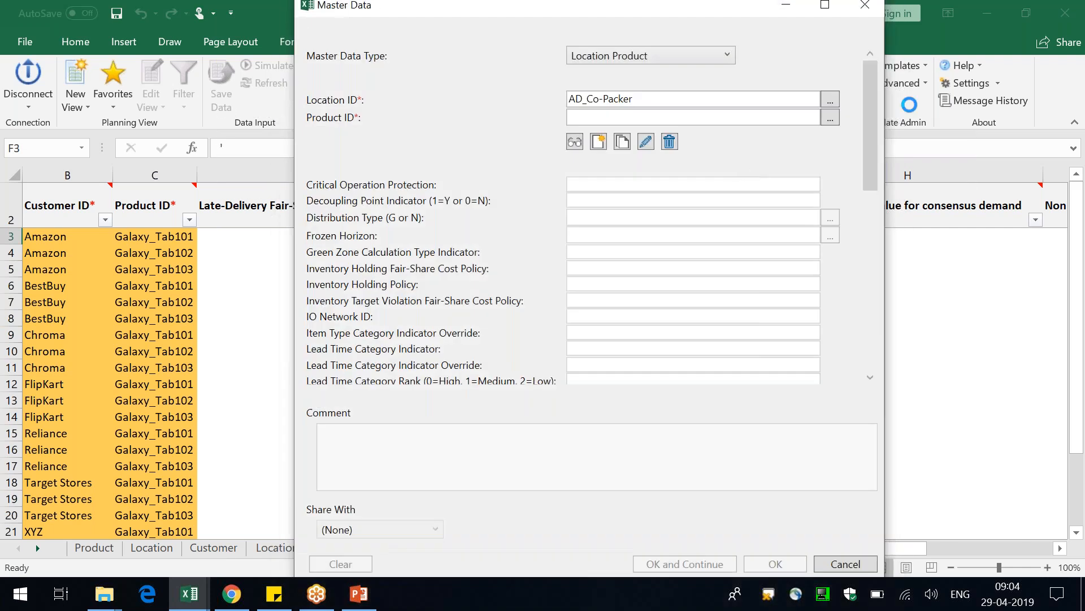
pyautogui.click(835, 120)
pyautogui.scroll(-3, 531, 405)
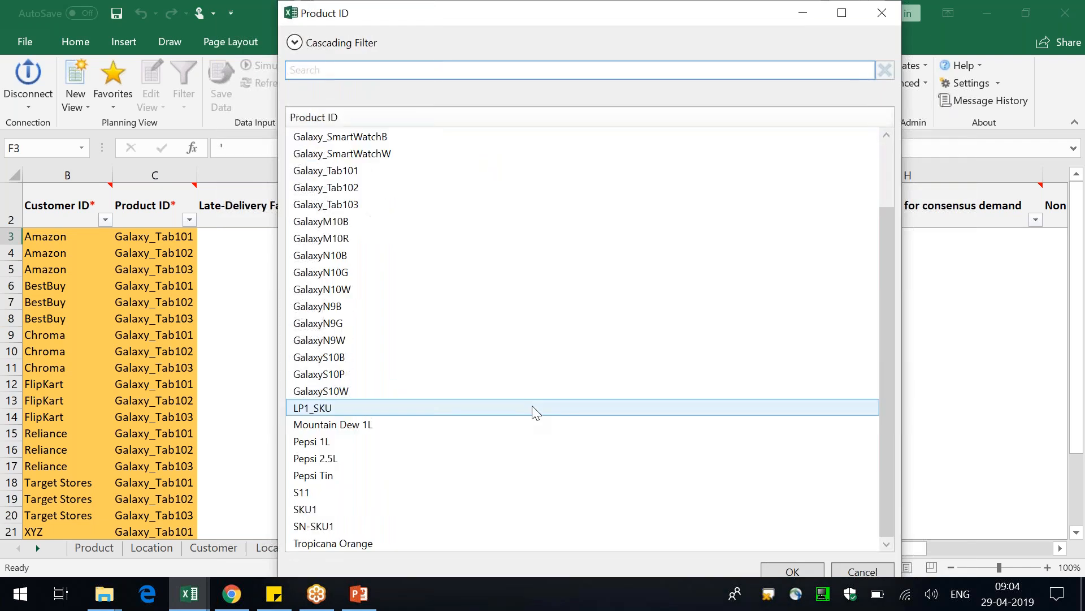
pyautogui.click(570, 308)
pyautogui.doubleClick(570, 308)
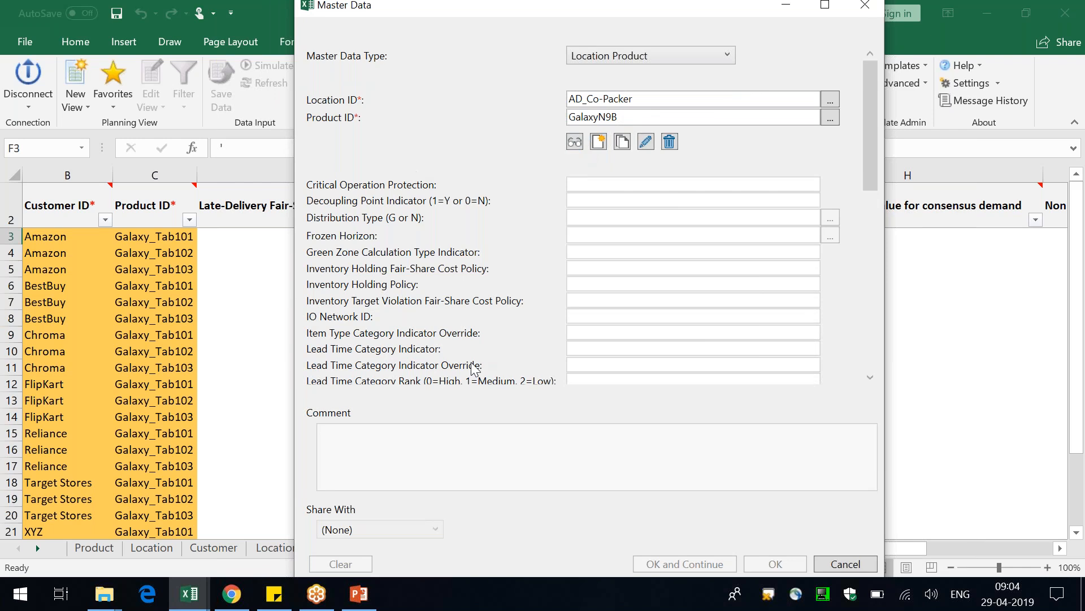
pyautogui.click(846, 564)
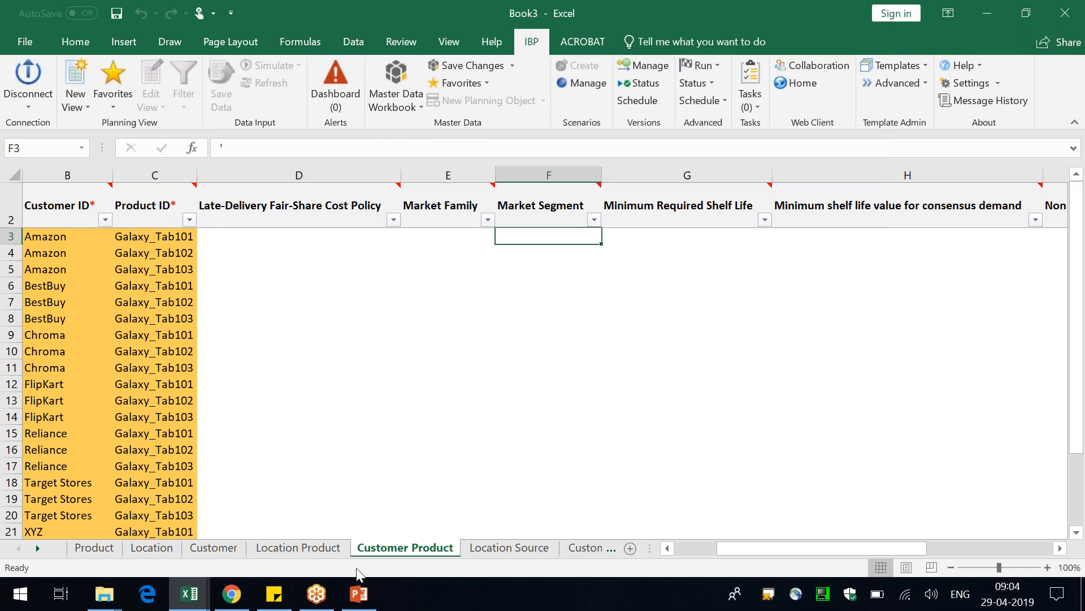
# Switch to the Supply Planning presentation in PowerPoint and open slide 2 with the supply network diagram
pyautogui.click(365, 598)
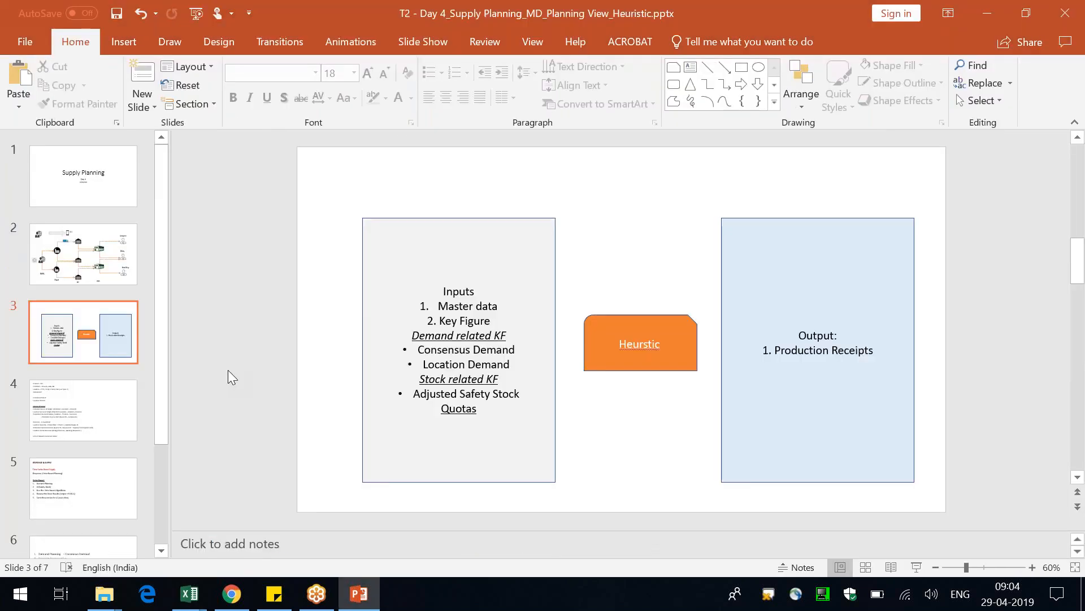
pyautogui.scroll(-3, 91, 433)
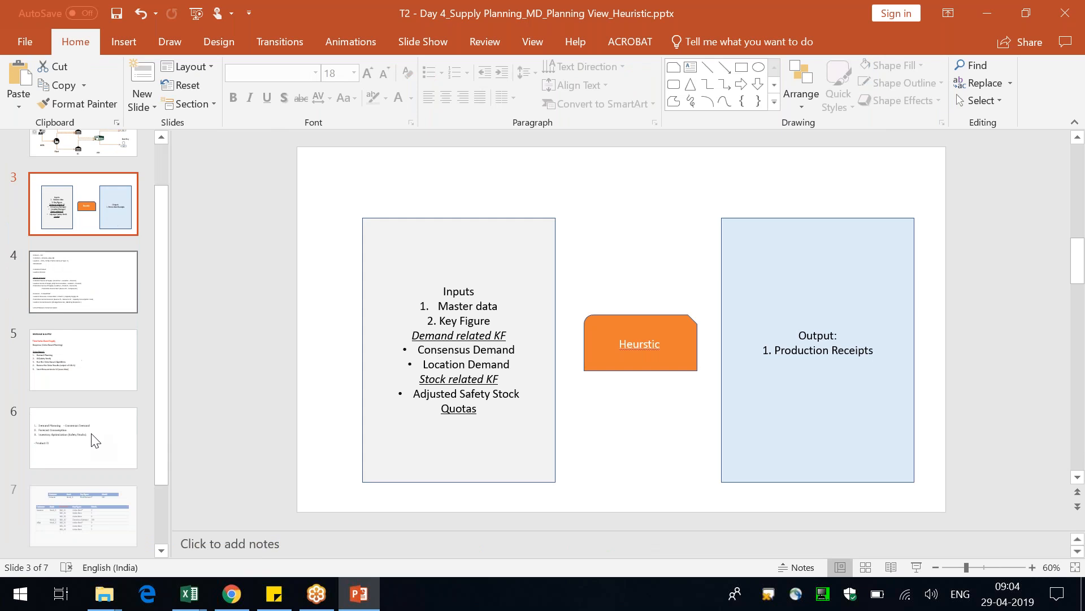
pyautogui.scroll(3, 121, 385)
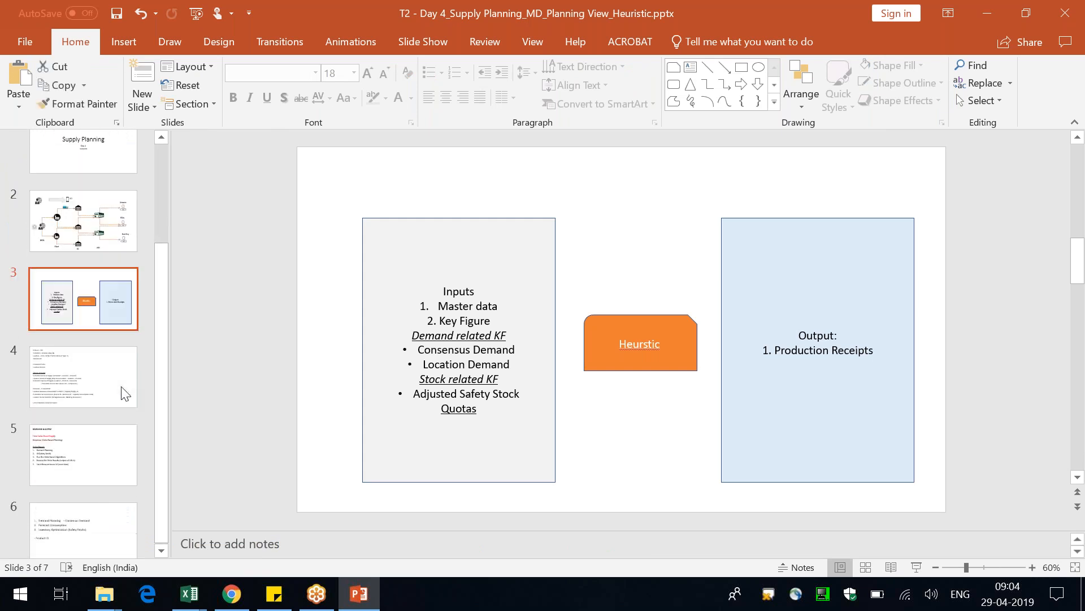
pyautogui.click(121, 181)
pyautogui.click(106, 271)
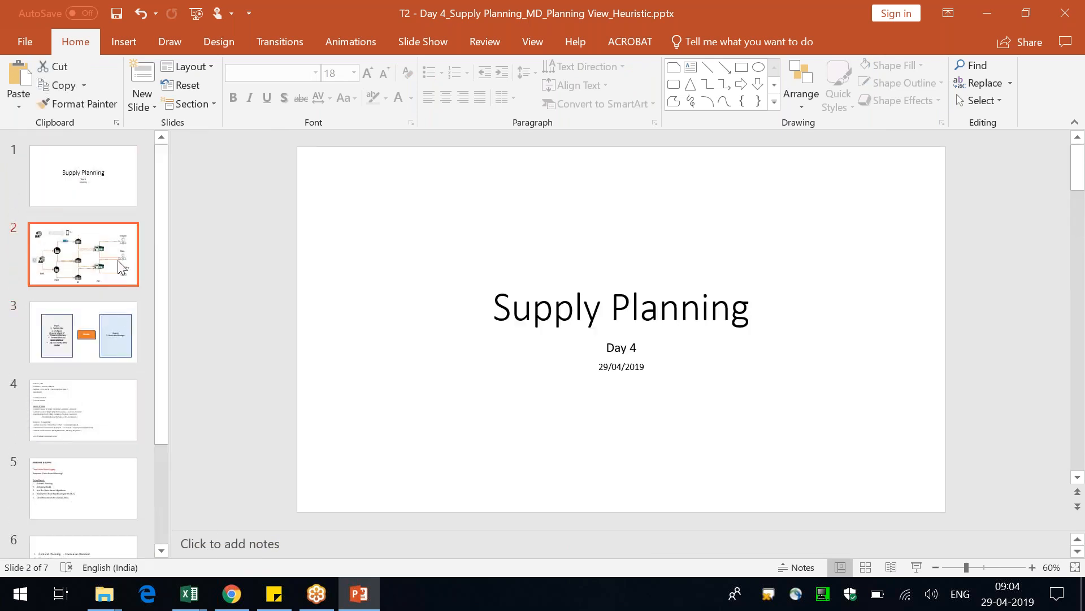